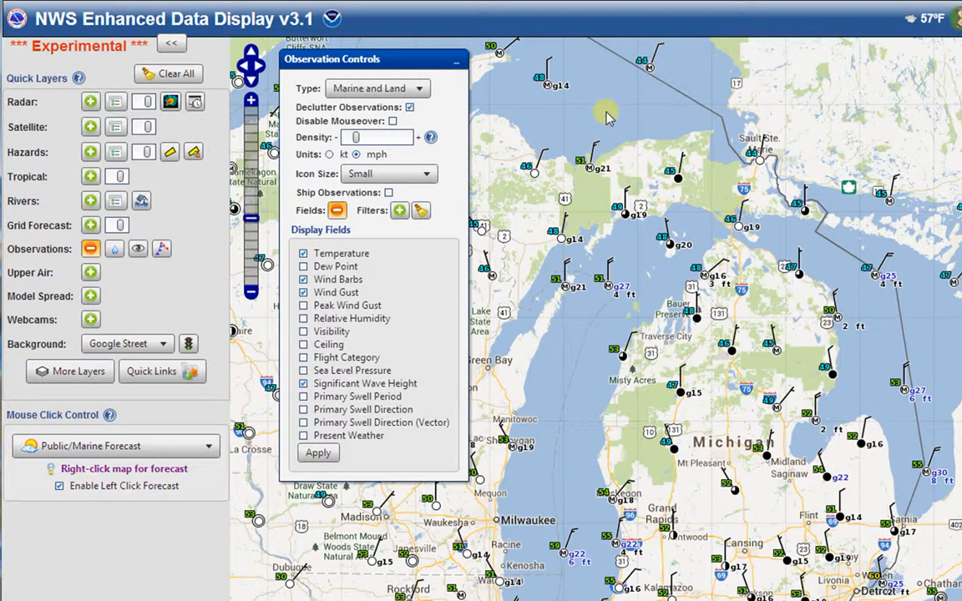
# Step: Review the observation type choices and toggle the decluttering of observations off and back on
pyautogui.click(419, 88)
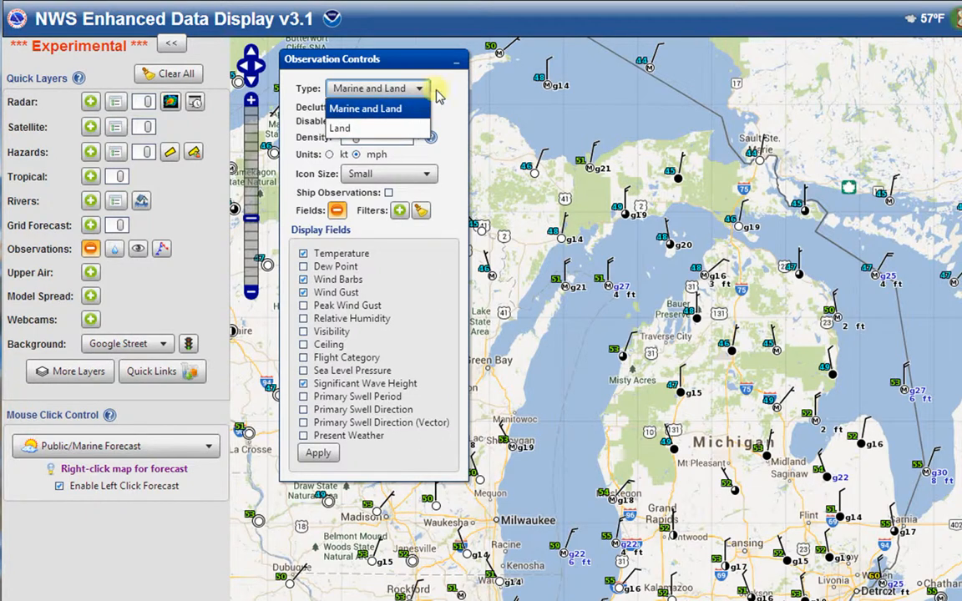
pyautogui.click(451, 89)
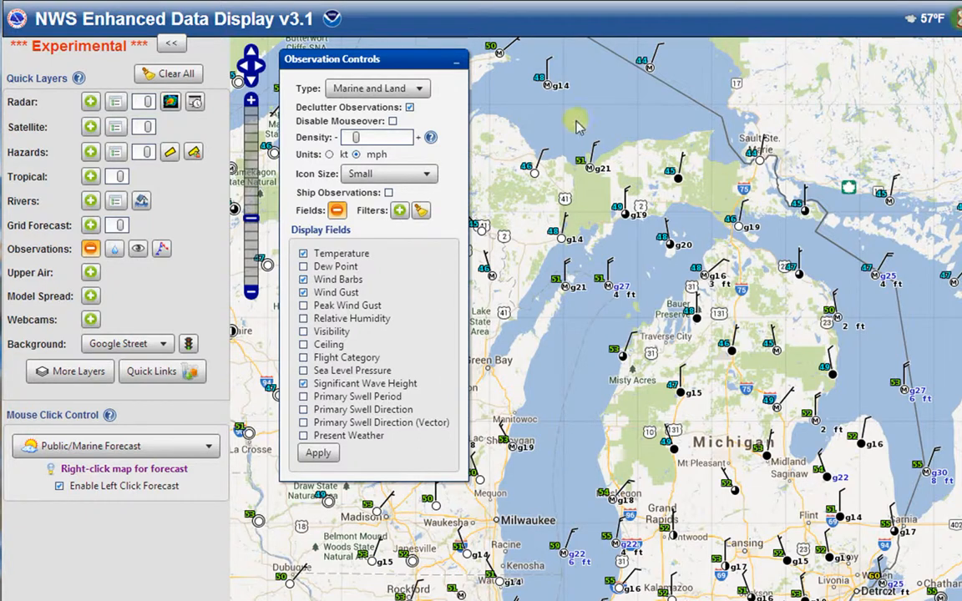
pyautogui.click(410, 108)
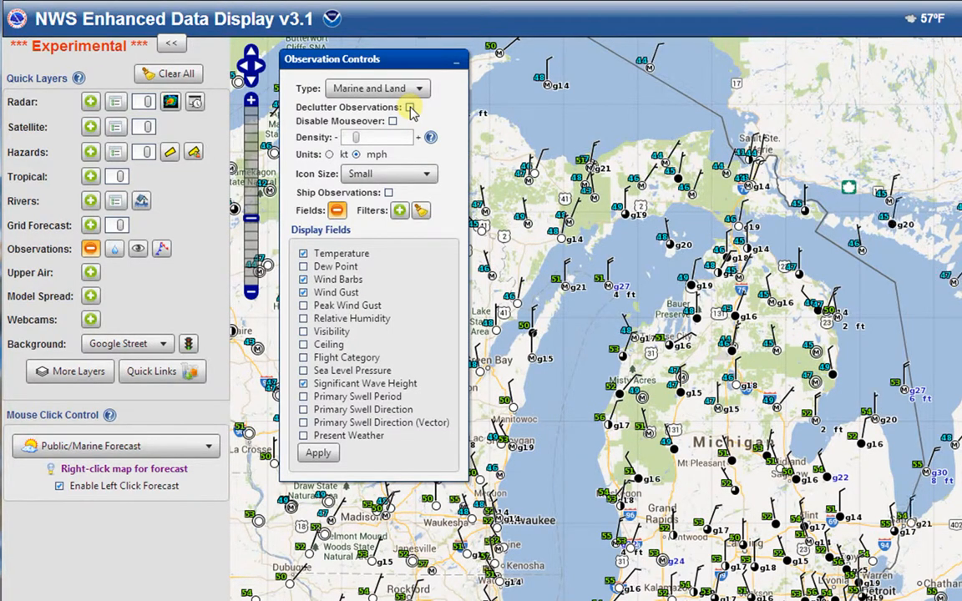
pyautogui.click(410, 107)
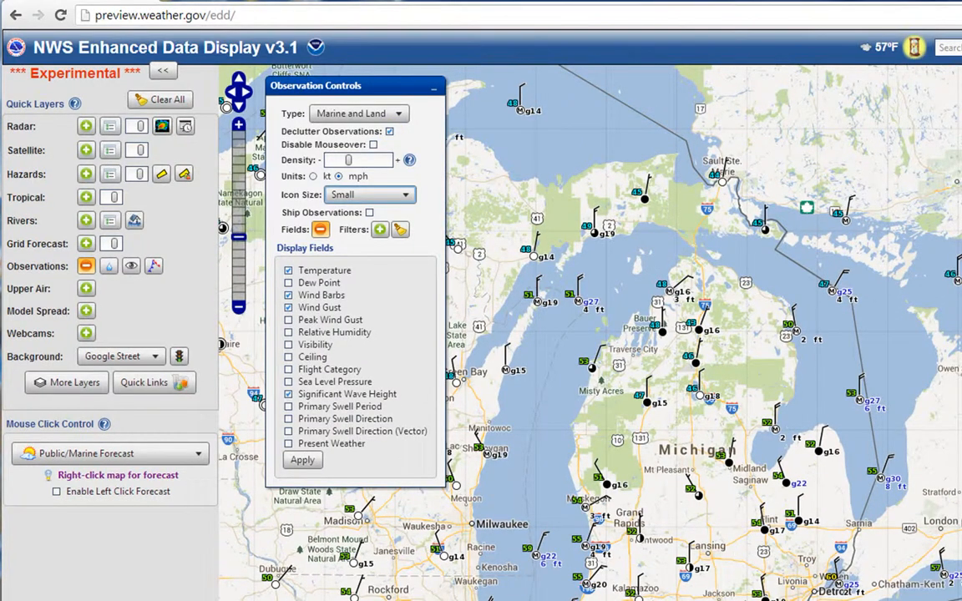
# Step: Set the observation icon size to Medium after trying Large, and briefly raise the plot density before restoring it
pyautogui.click(408, 197)
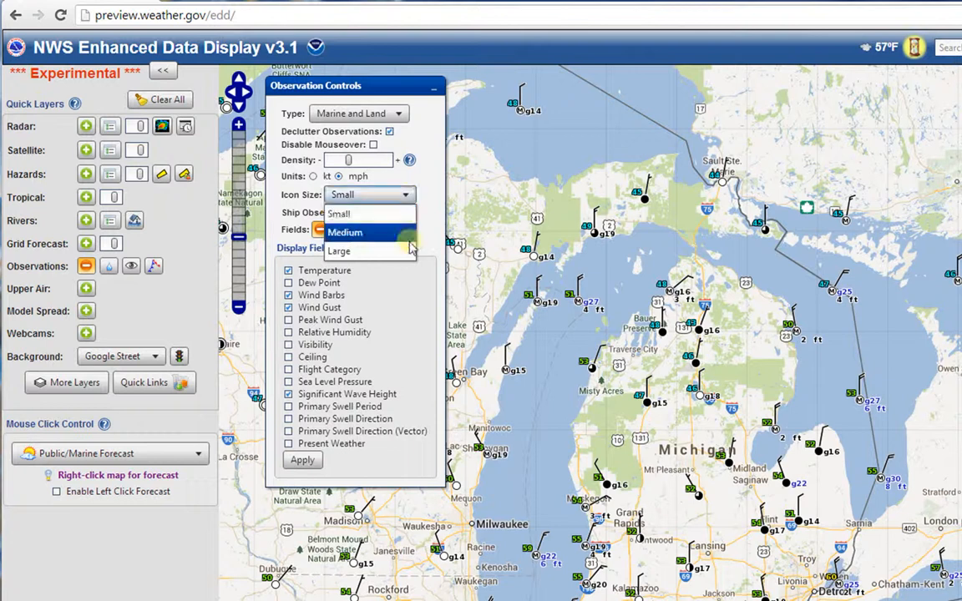
pyautogui.click(397, 233)
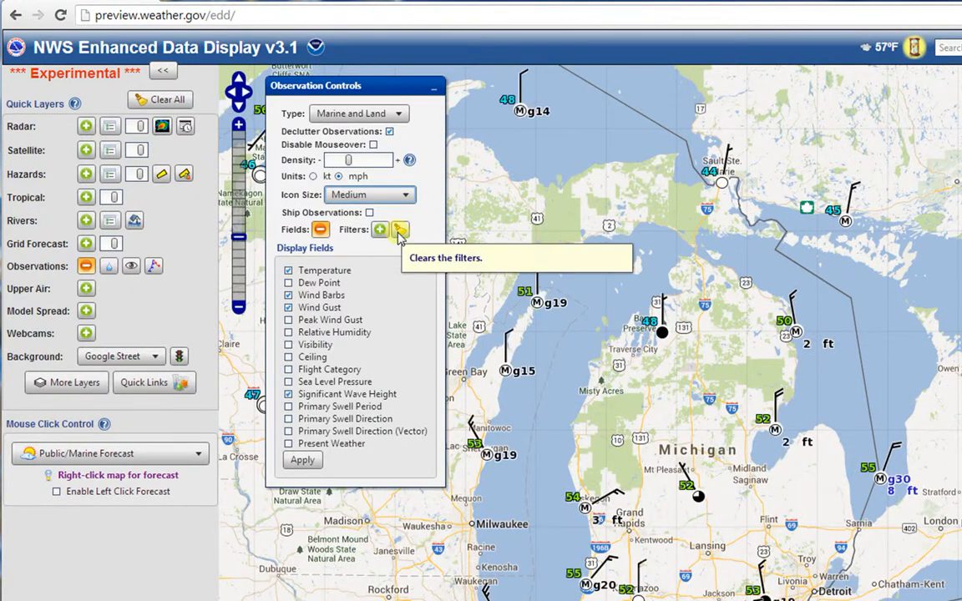
pyautogui.click(396, 195)
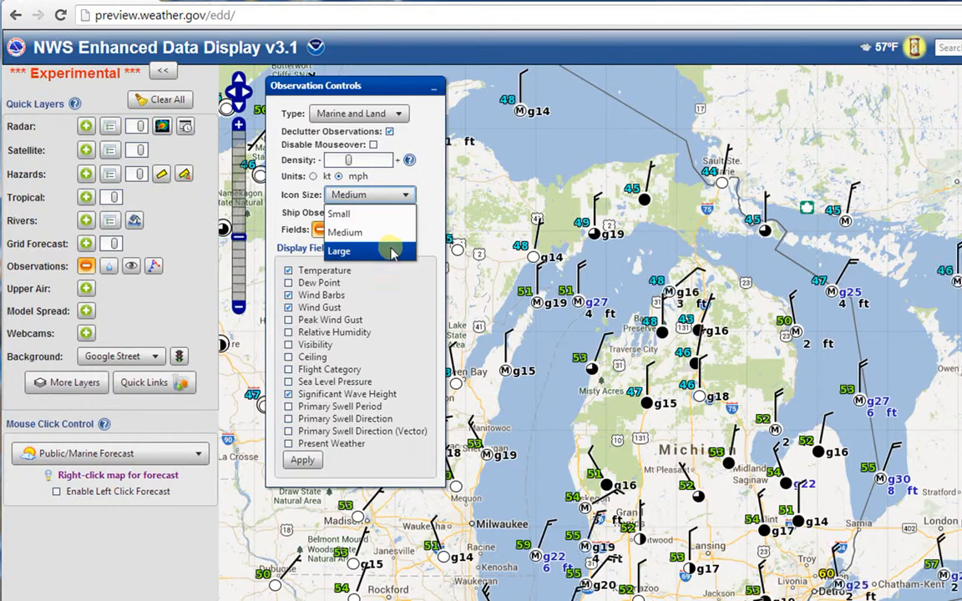
pyautogui.click(392, 250)
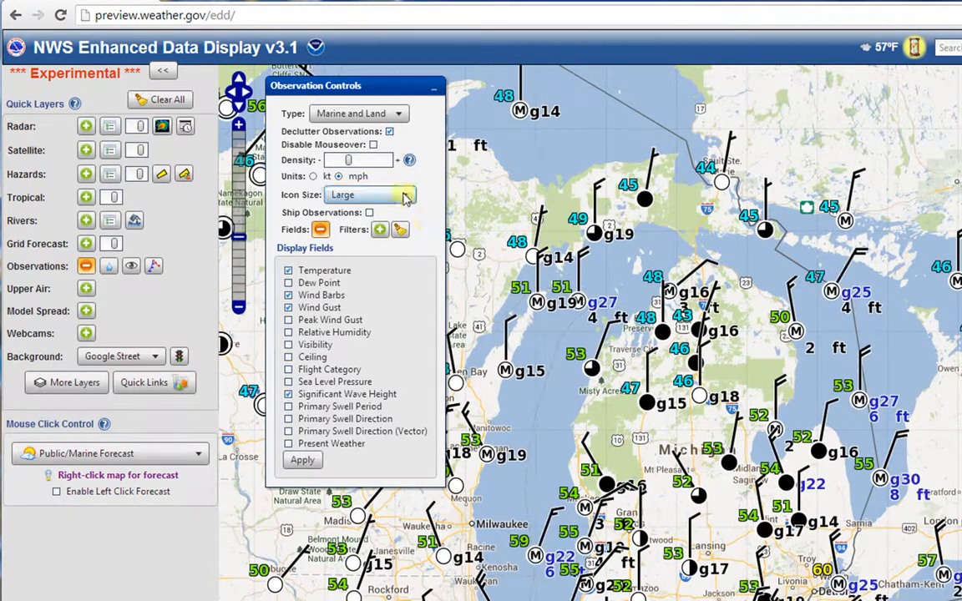
pyautogui.click(404, 195)
pyautogui.click(405, 234)
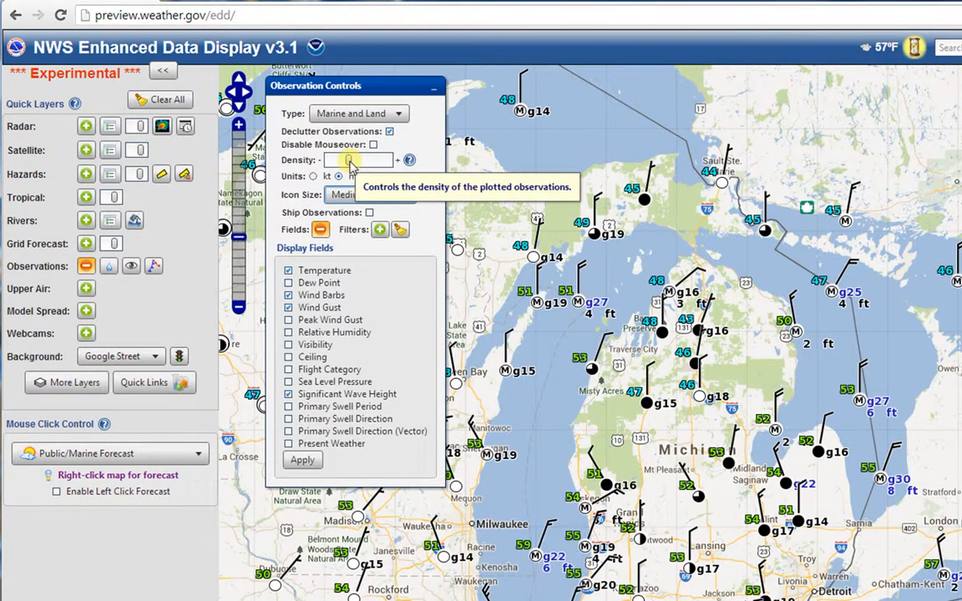
pyautogui.moveTo(350, 163); pyautogui.dragTo(361, 163)
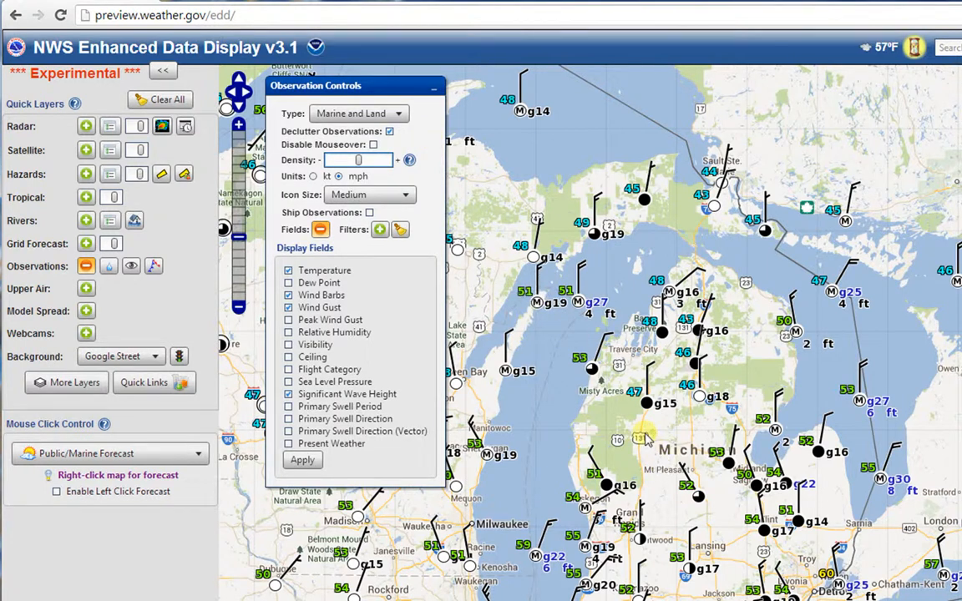
pyautogui.click(346, 160)
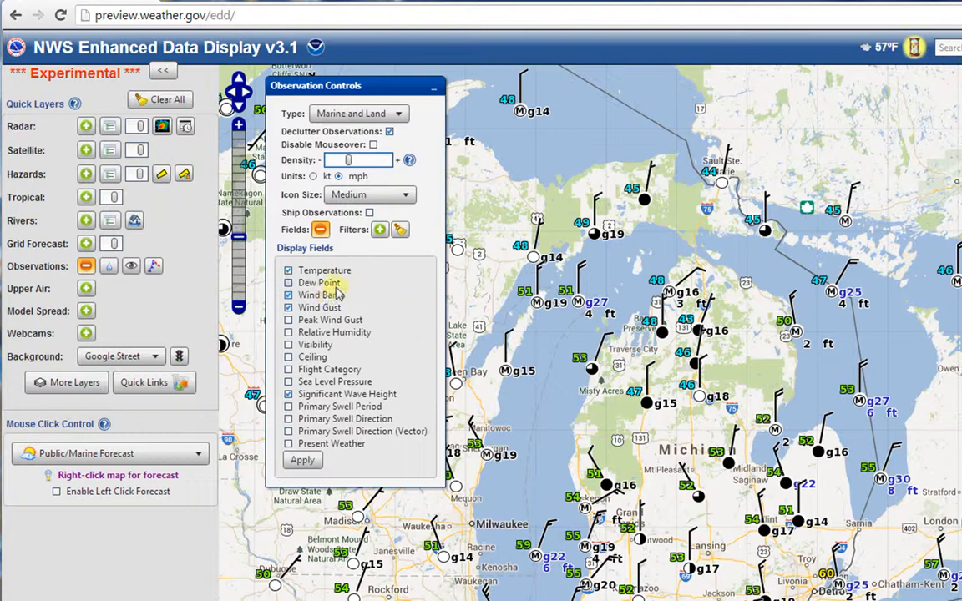
# Step: Add Dew Point and Sea Level Pressure to the displayed observation fields, remove Wind Barbs and Wind Gust, and apply the selection
pyautogui.click(288, 282)
pyautogui.click(288, 295)
pyautogui.click(288, 308)
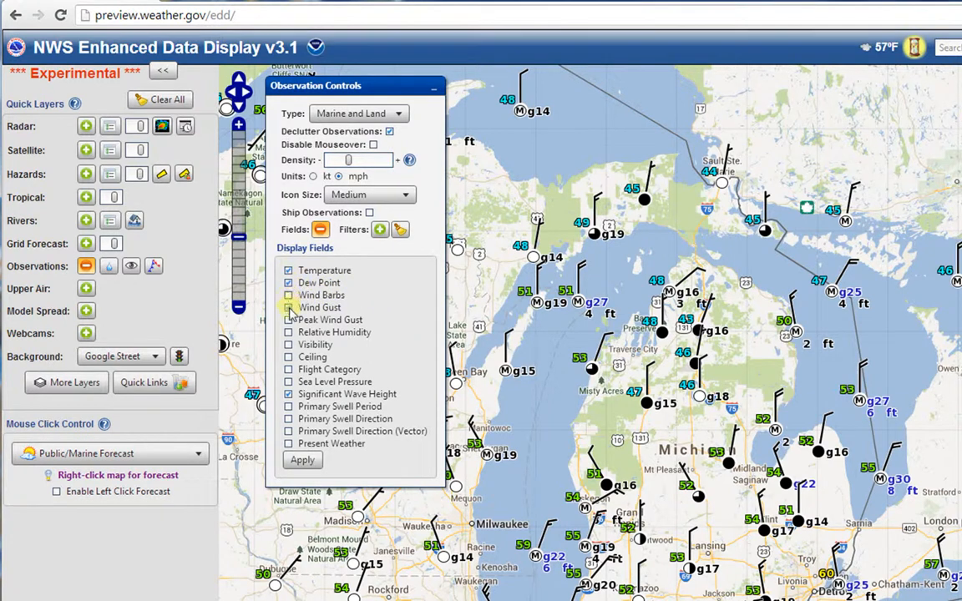
pyautogui.click(288, 382)
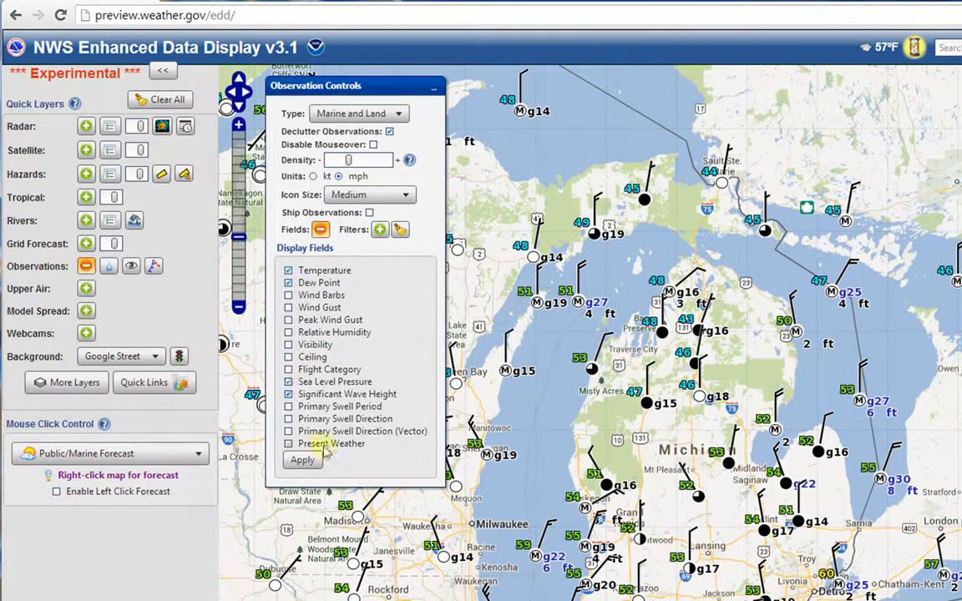
pyautogui.click(302, 459)
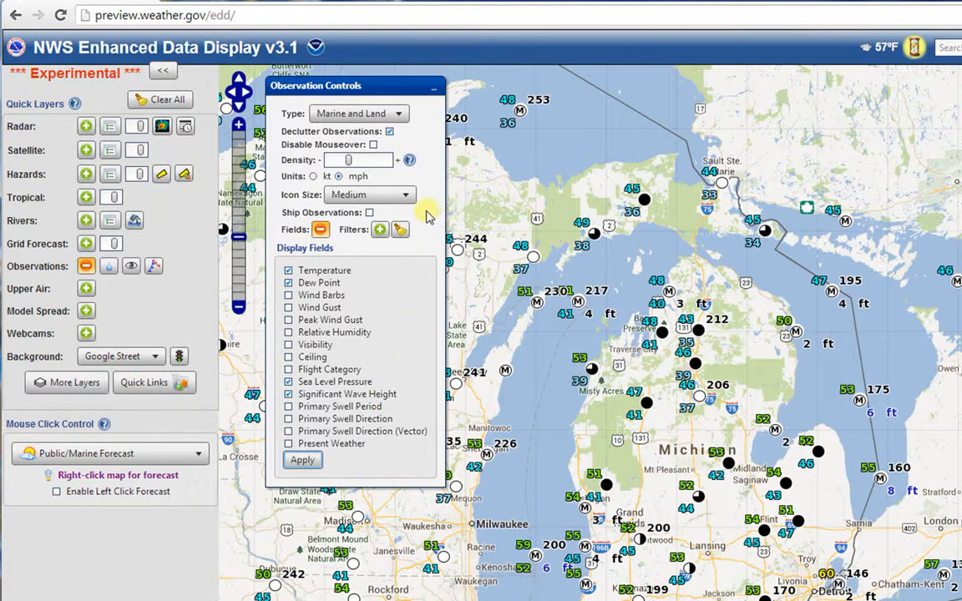
# Step: Try the ship observations option and disable mouseover for the plotted stations
pyautogui.click(370, 212)
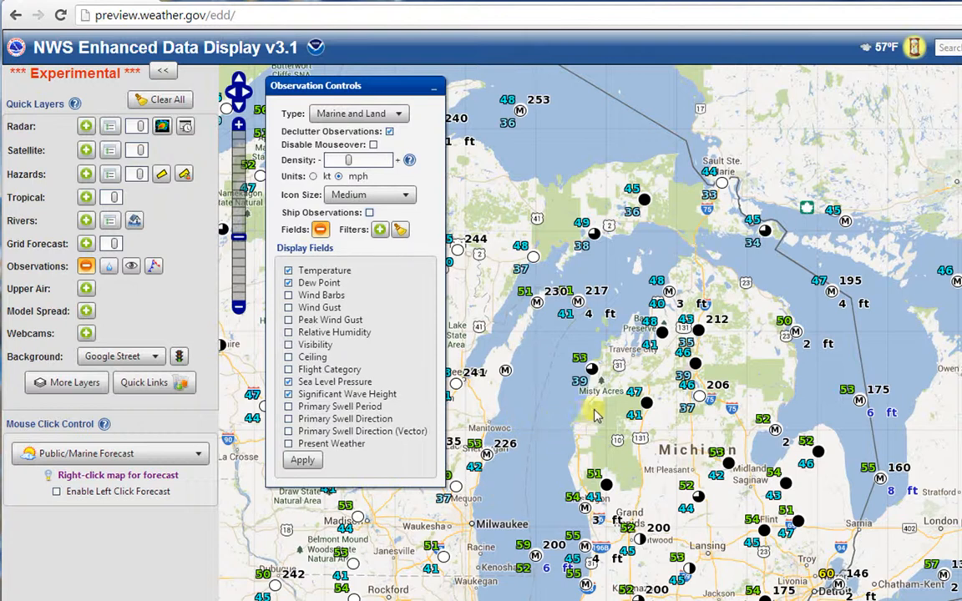
pyautogui.moveTo(647, 407)
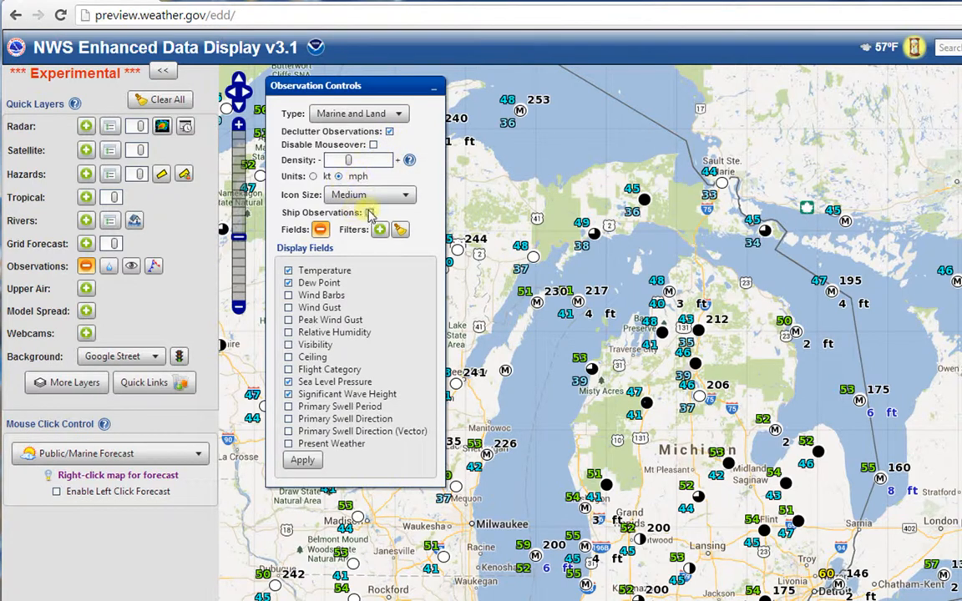
pyautogui.click(374, 145)
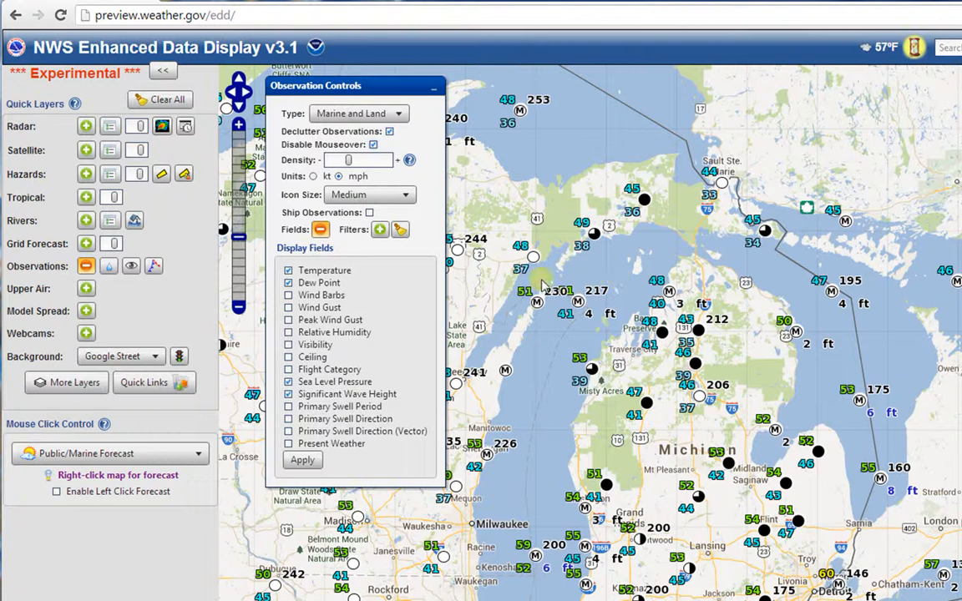
# Step: Show the observation filters, enable the temperature filter, and apply it with a high limit of 55
pyautogui.click(380, 231)
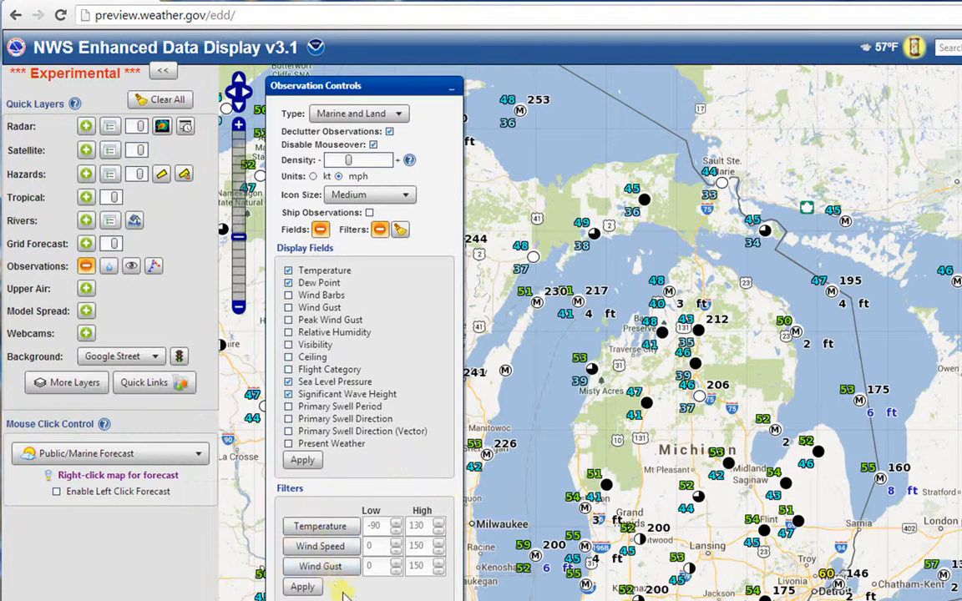
pyautogui.click(334, 528)
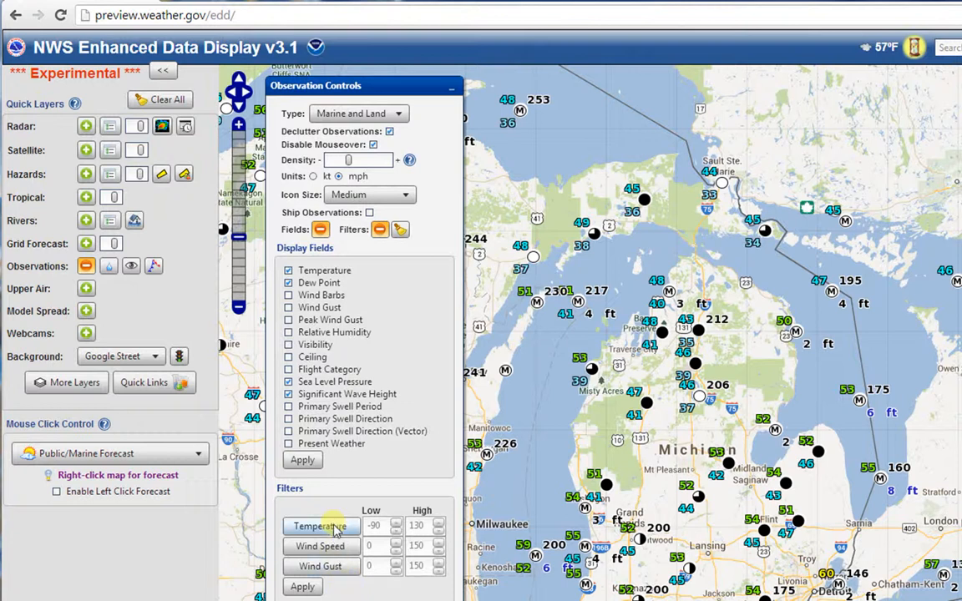
pyautogui.click(374, 526)
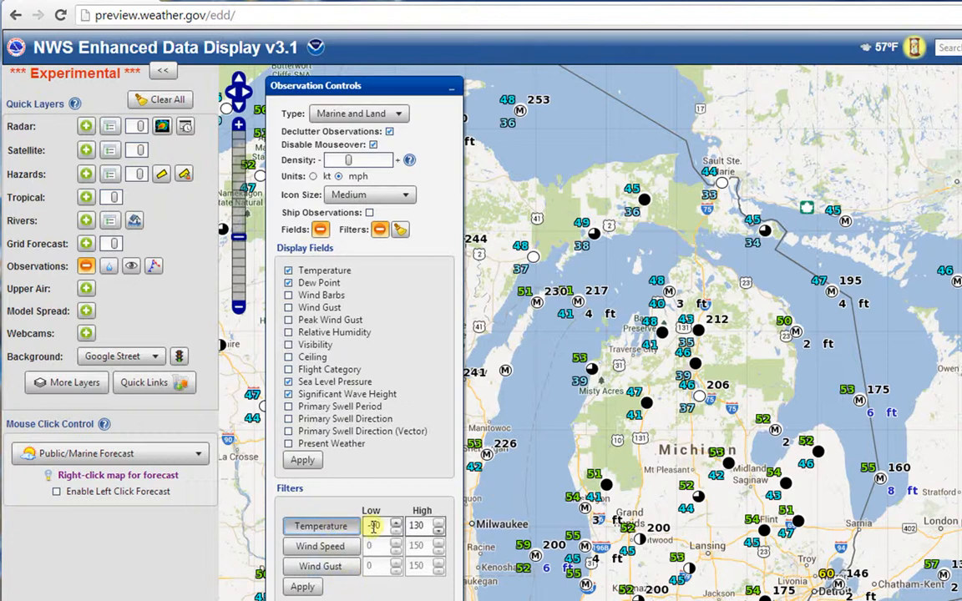
pyautogui.click(423, 526)
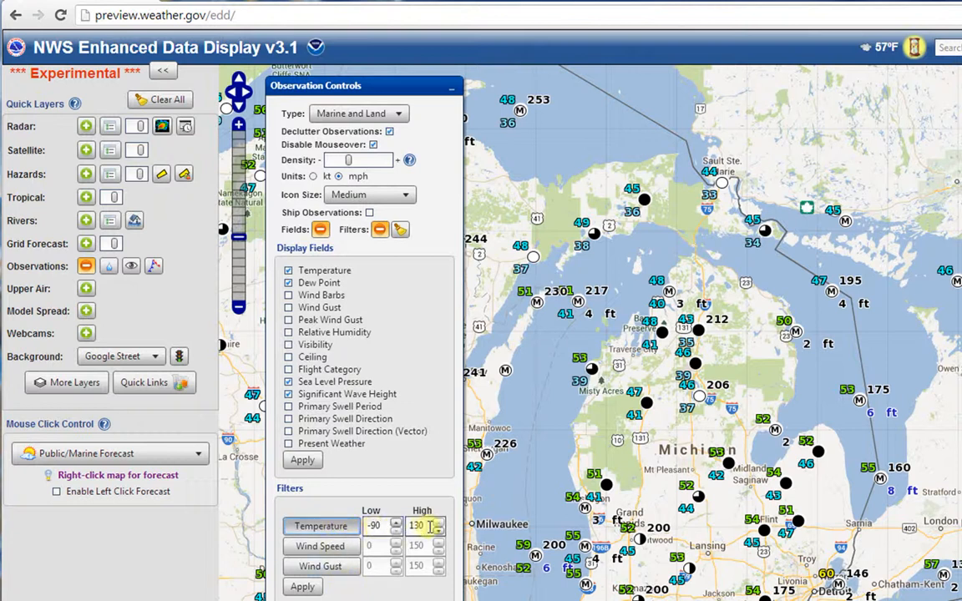
pyautogui.moveTo(422, 526); pyautogui.dragTo(409, 527)
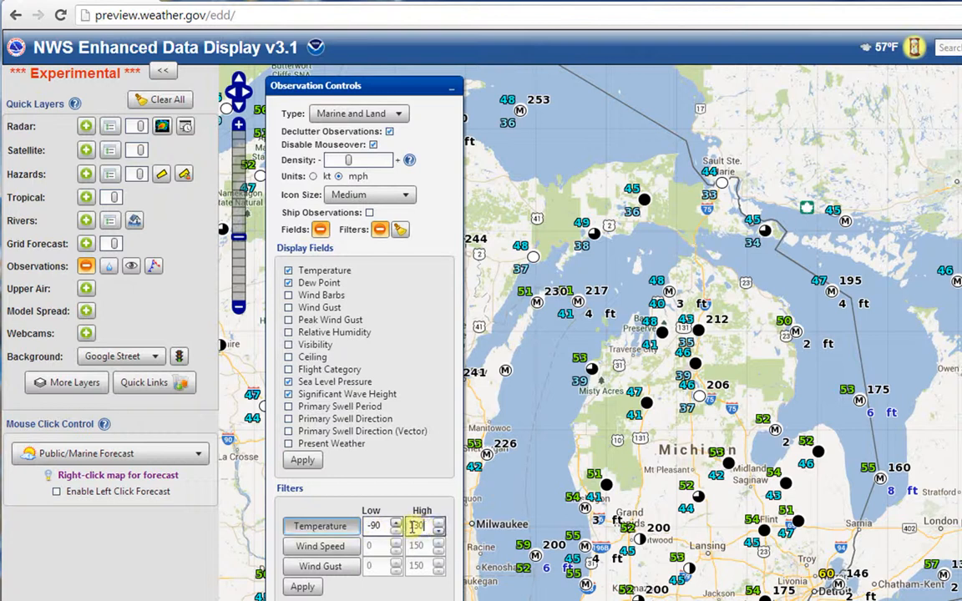
pyautogui.write('55')
pyautogui.click(302, 587)
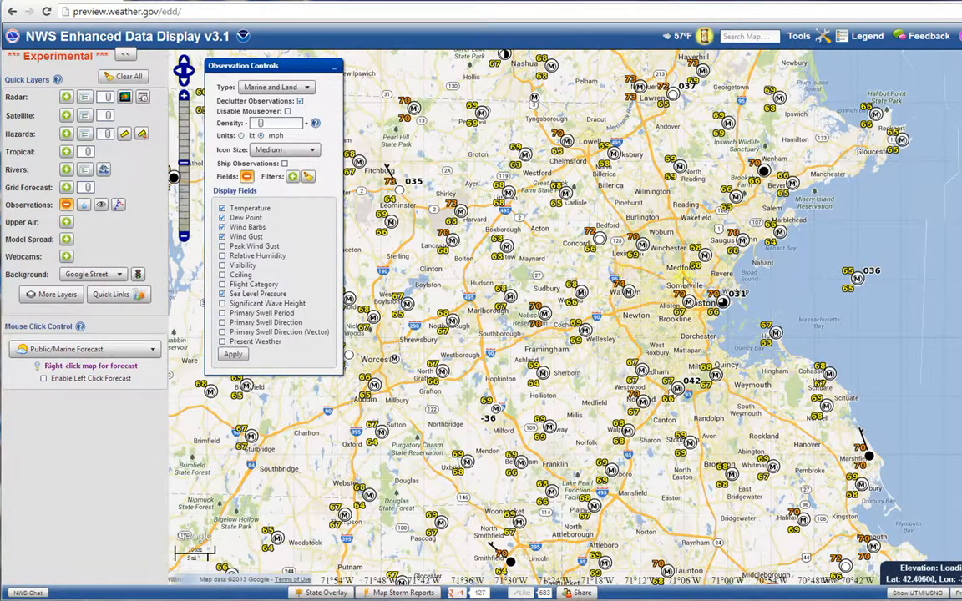
# Step: Open the observation graphs for the Boston Logan station KBOS and inspect a point on the temperature curve
pyautogui.moveTo(723, 302)
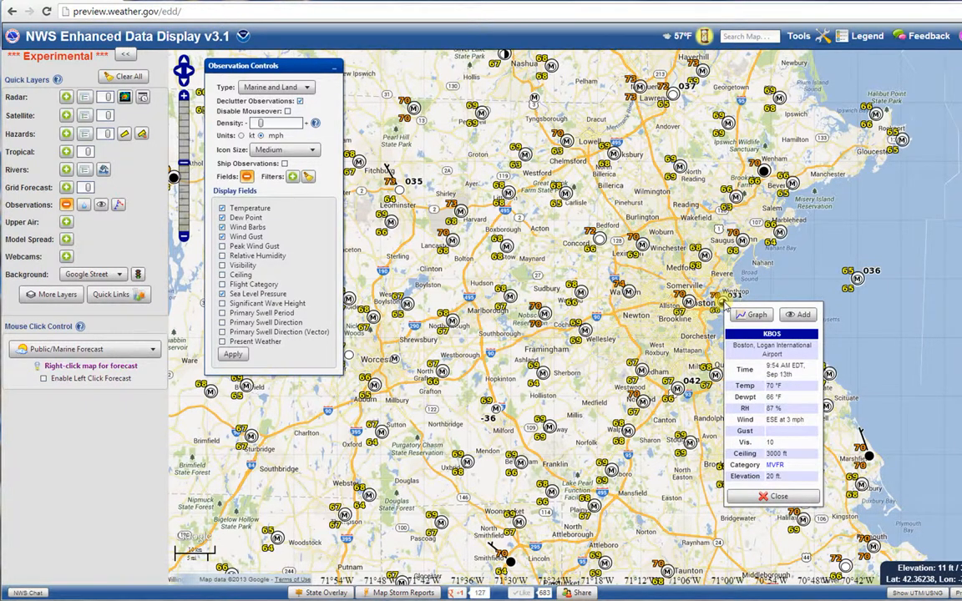
pyautogui.click(746, 316)
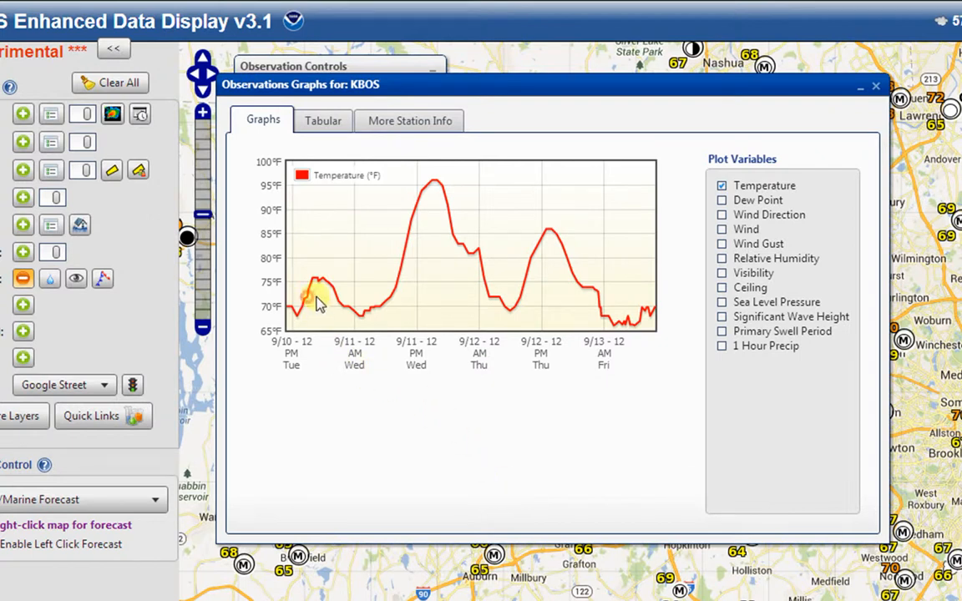
pyautogui.moveTo(319, 288)
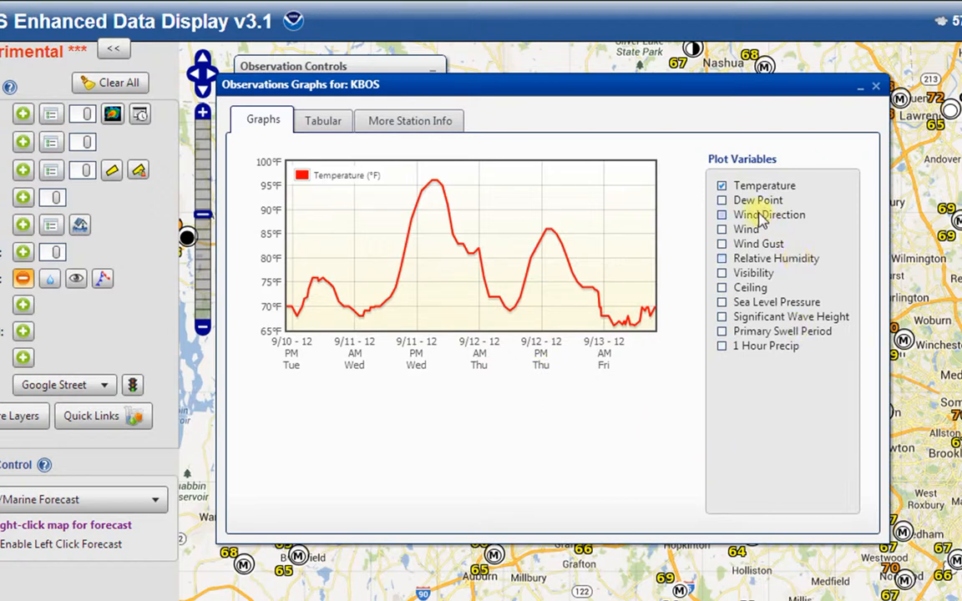
# Step: Try plotting dew point, wind direction with wind, and relative humidity alongside temperature on the KBOS graph, removing each again
pyautogui.click(722, 201)
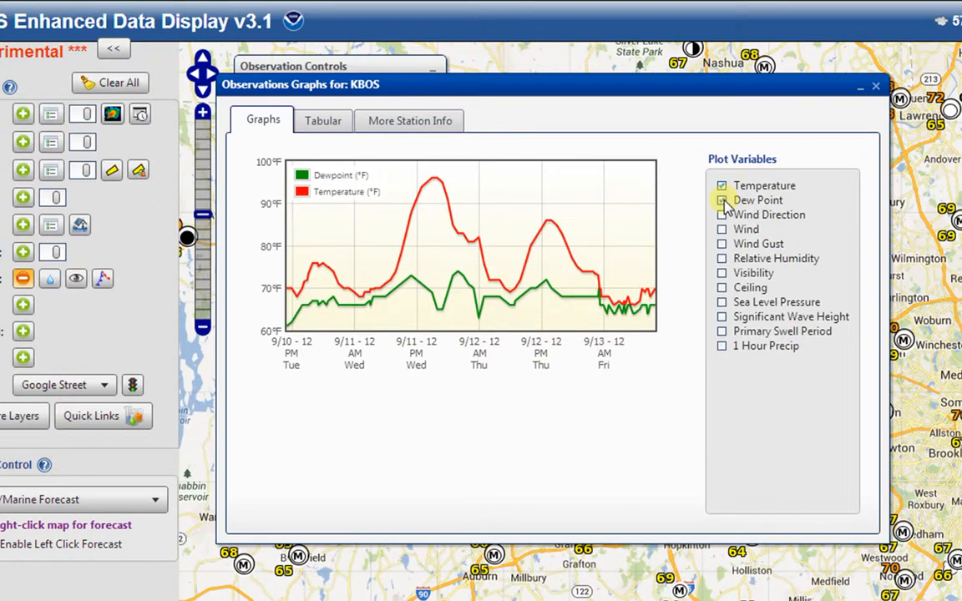
pyautogui.click(723, 201)
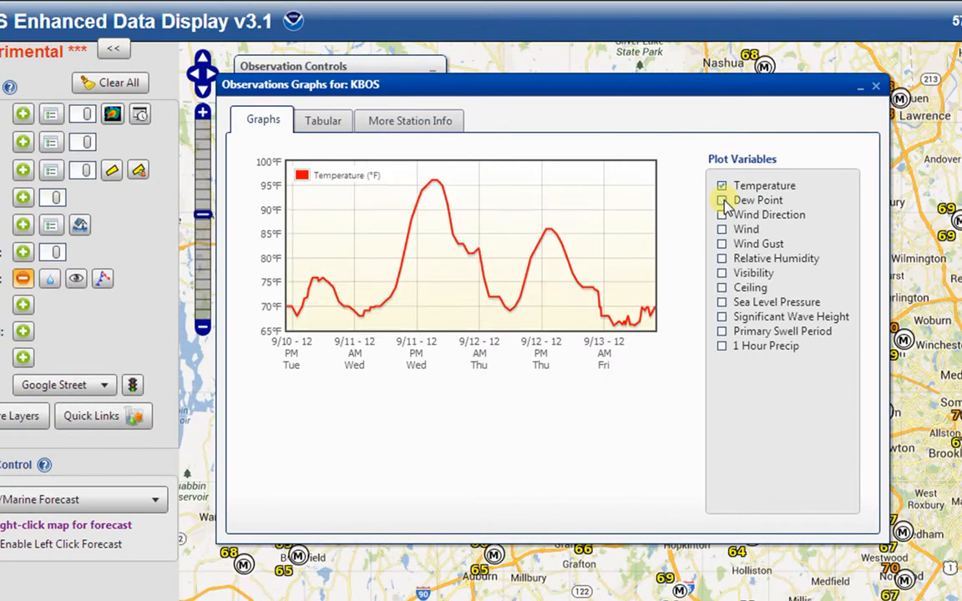
pyautogui.click(721, 215)
pyautogui.click(721, 228)
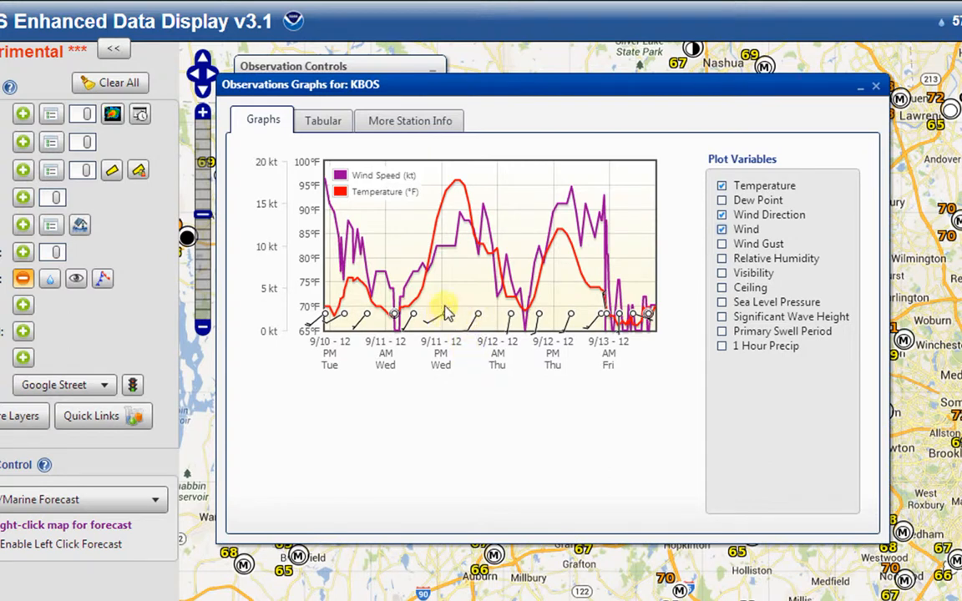
pyautogui.moveTo(494, 251)
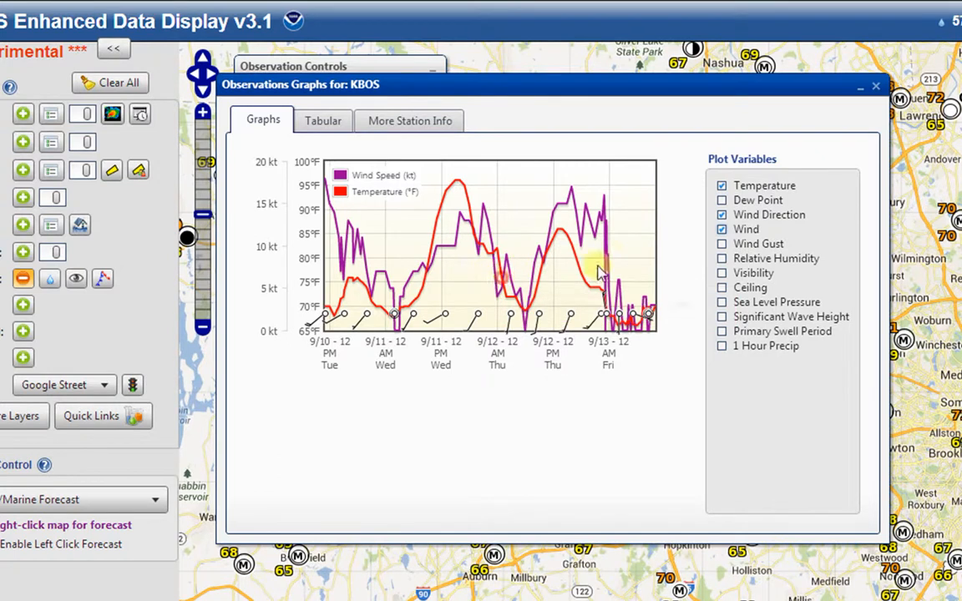
pyautogui.click(722, 231)
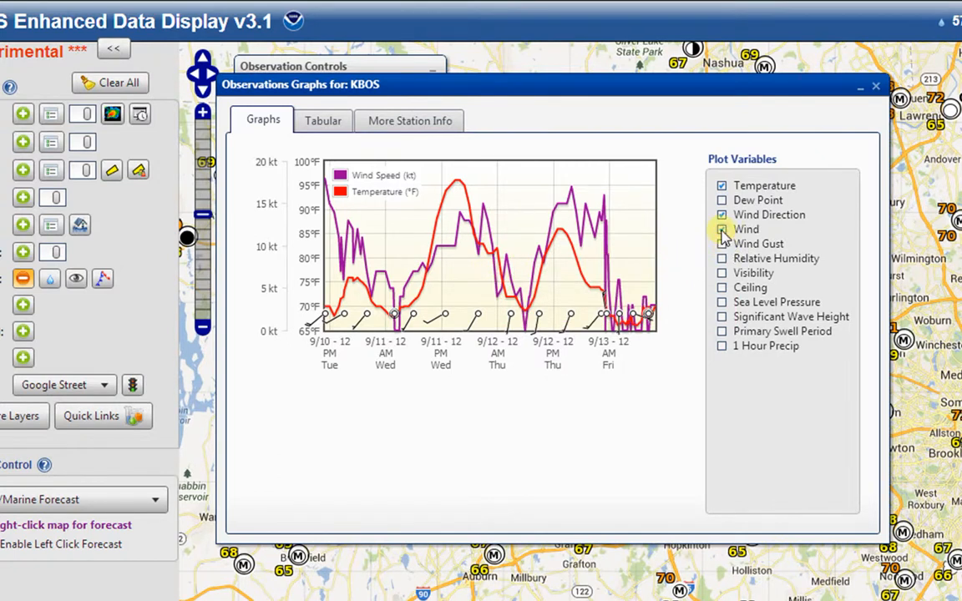
pyautogui.click(722, 216)
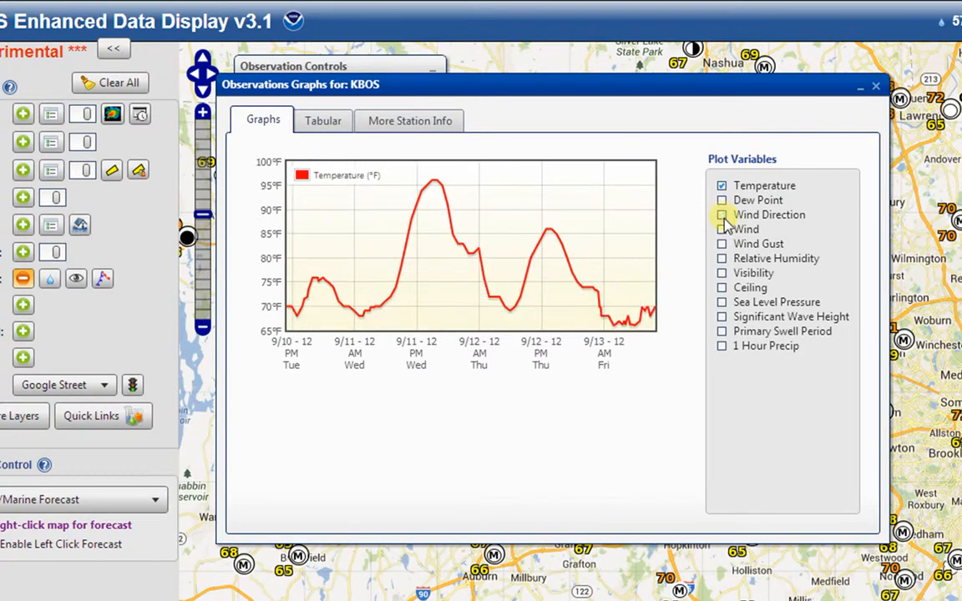
pyautogui.click(723, 259)
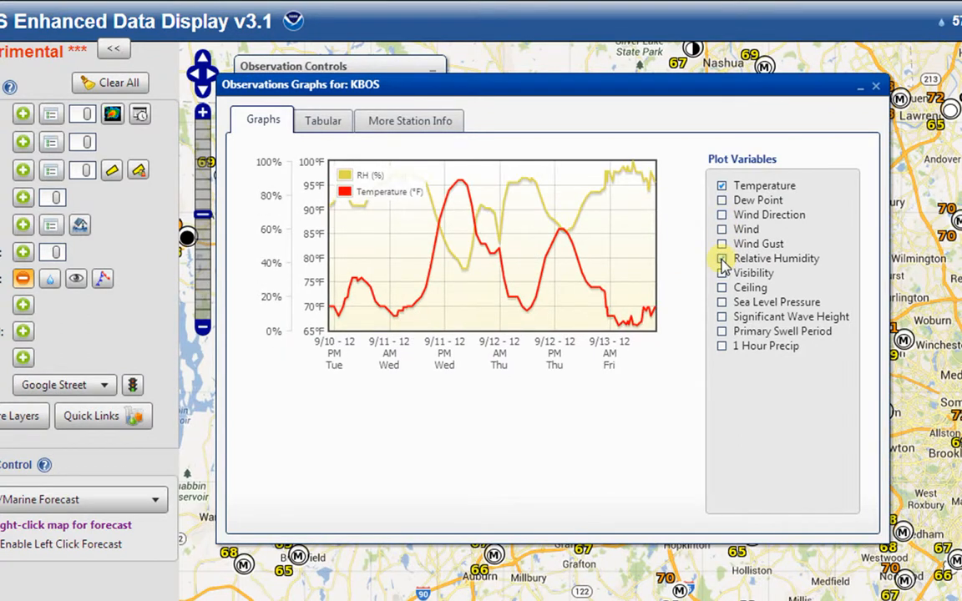
pyautogui.click(723, 259)
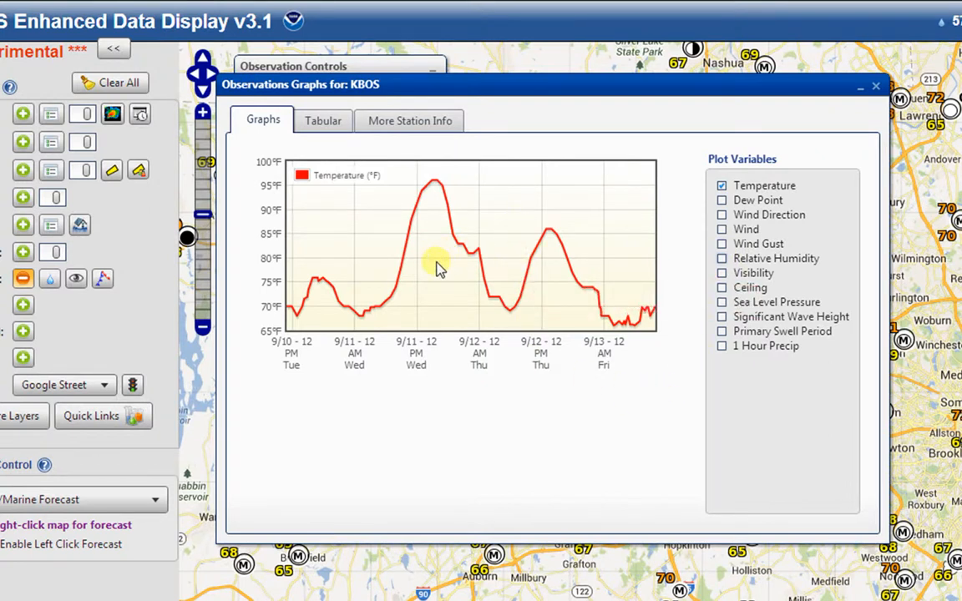
# Step: Zoom the KBOS temperature graph in and back out
pyautogui.scroll(3, 438, 266)
pyautogui.scroll(-3, 438, 267)
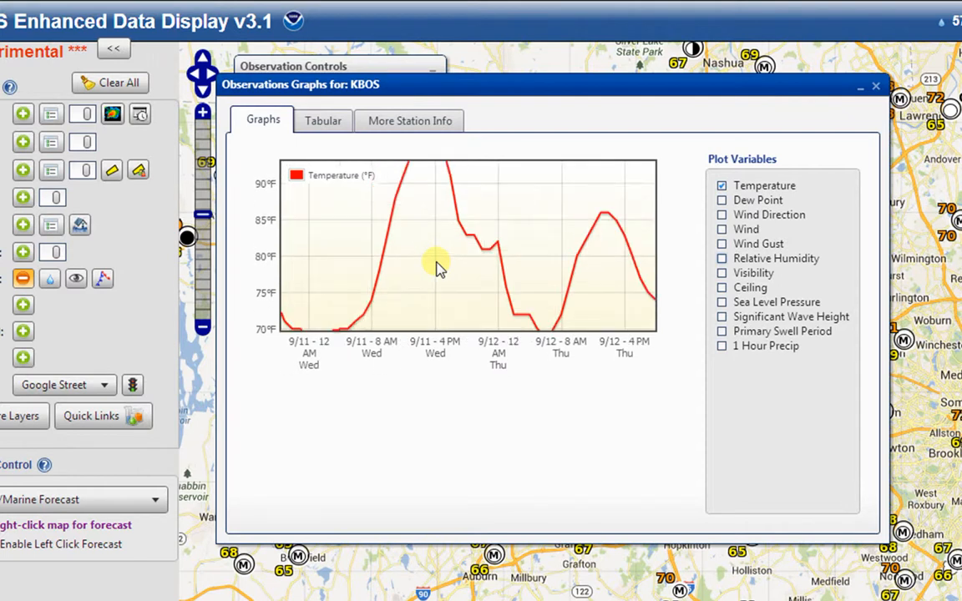
# Step: Show the KBOS observations as a table and sort it by temperature, by dew point, and by ascending temperature again
pyautogui.scroll(-2, 439, 268)
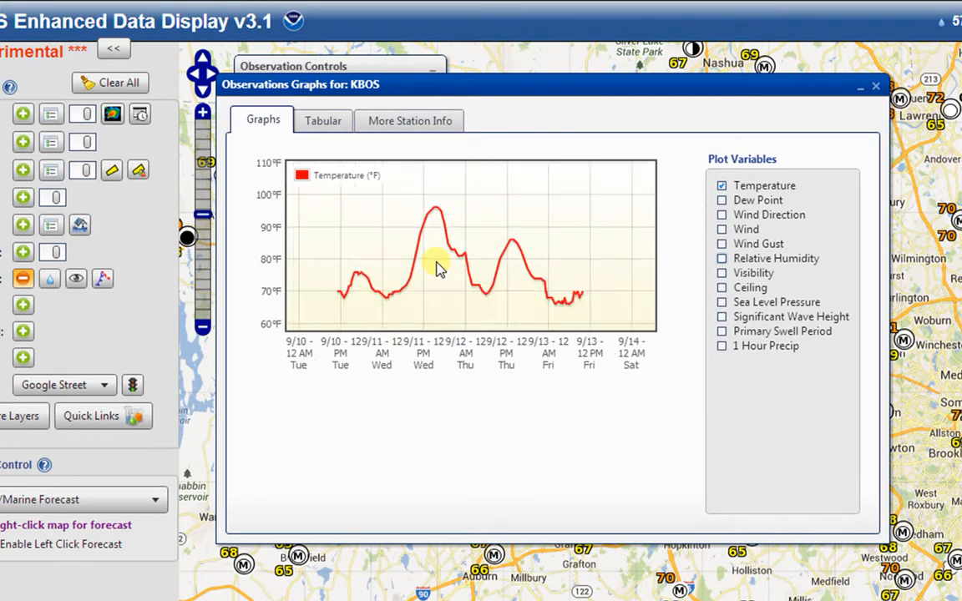
pyautogui.scroll(2, 438, 267)
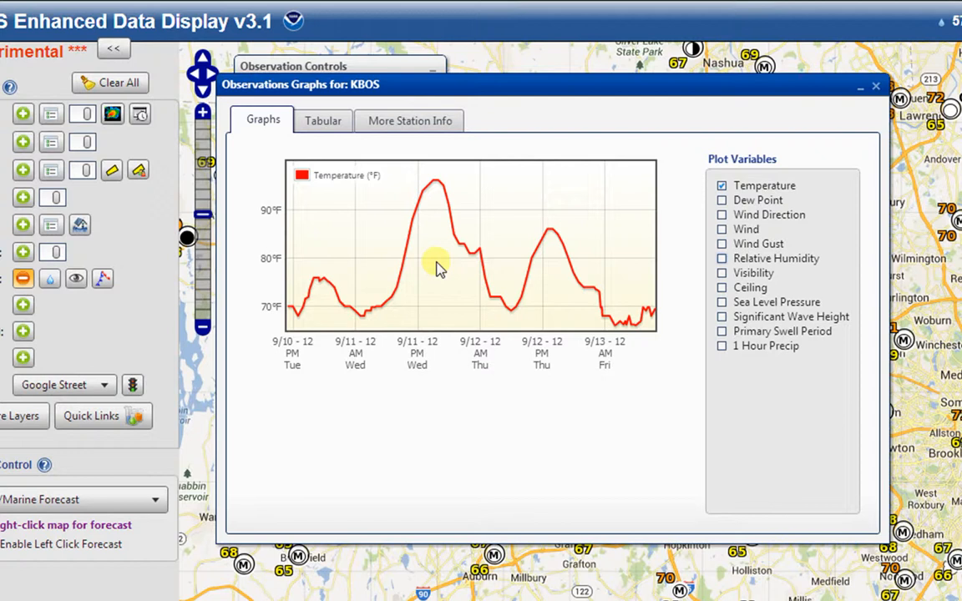
pyautogui.click(326, 122)
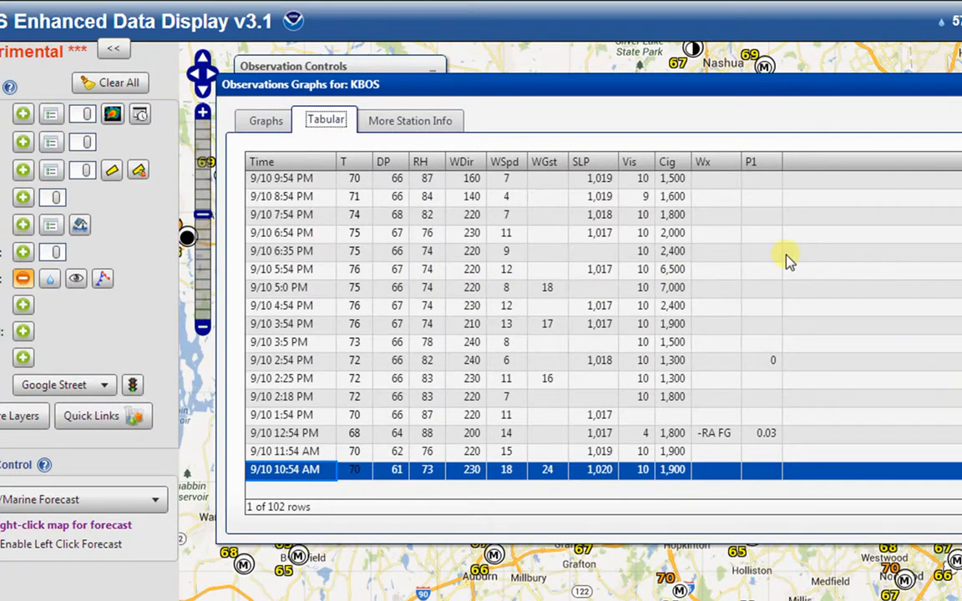
pyautogui.click(349, 162)
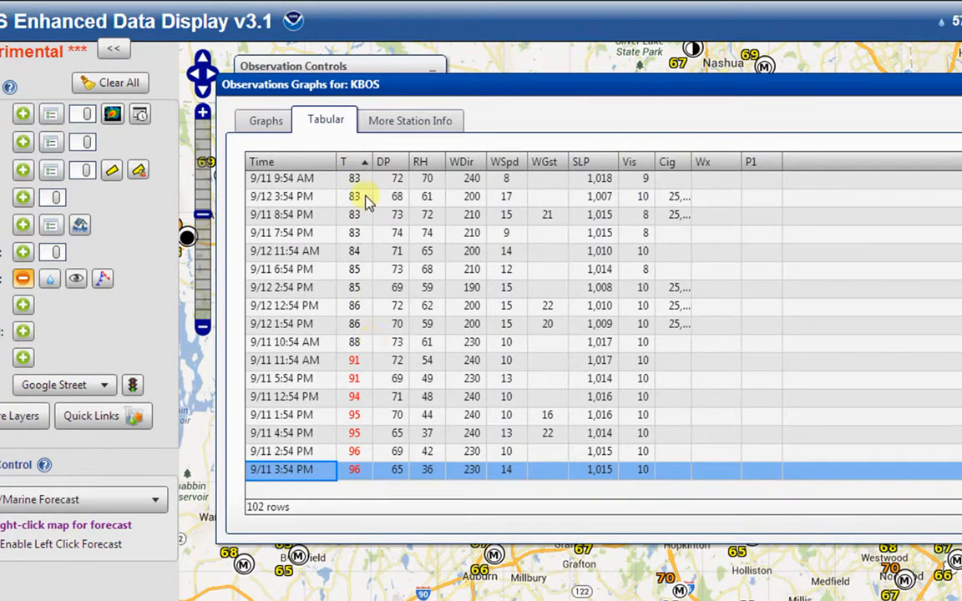
pyautogui.click(349, 162)
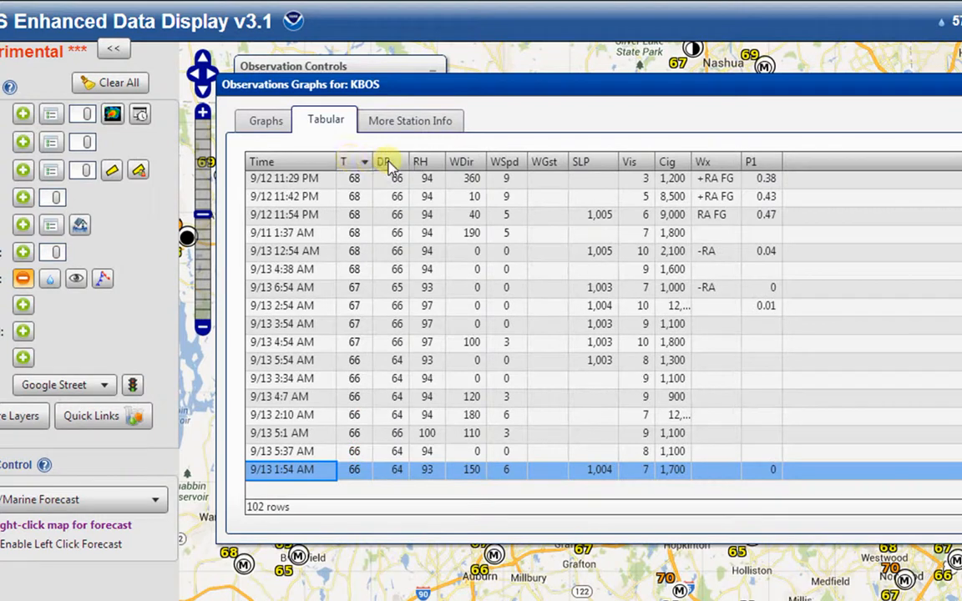
pyautogui.click(388, 164)
pyautogui.click(392, 166)
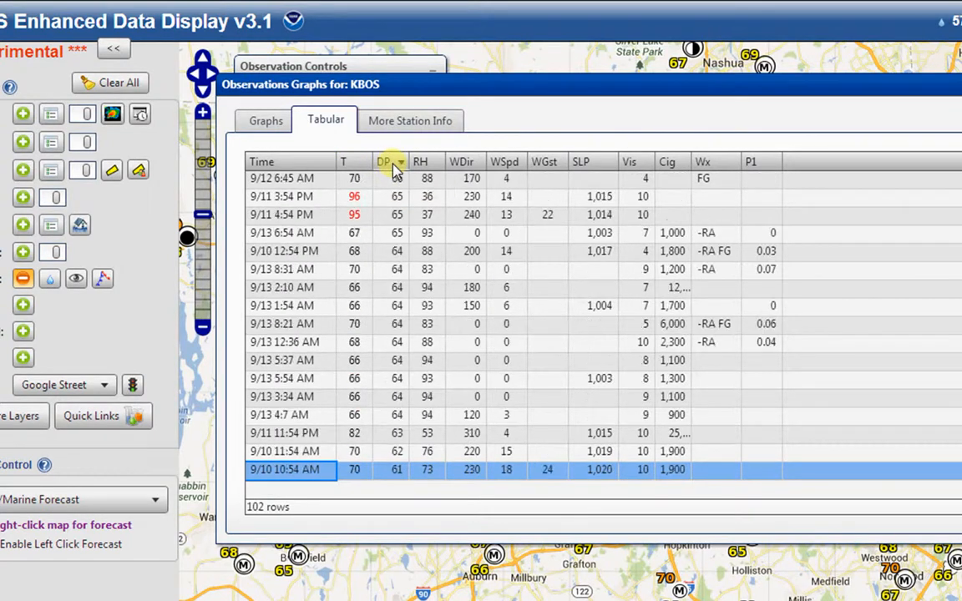
pyautogui.click(349, 162)
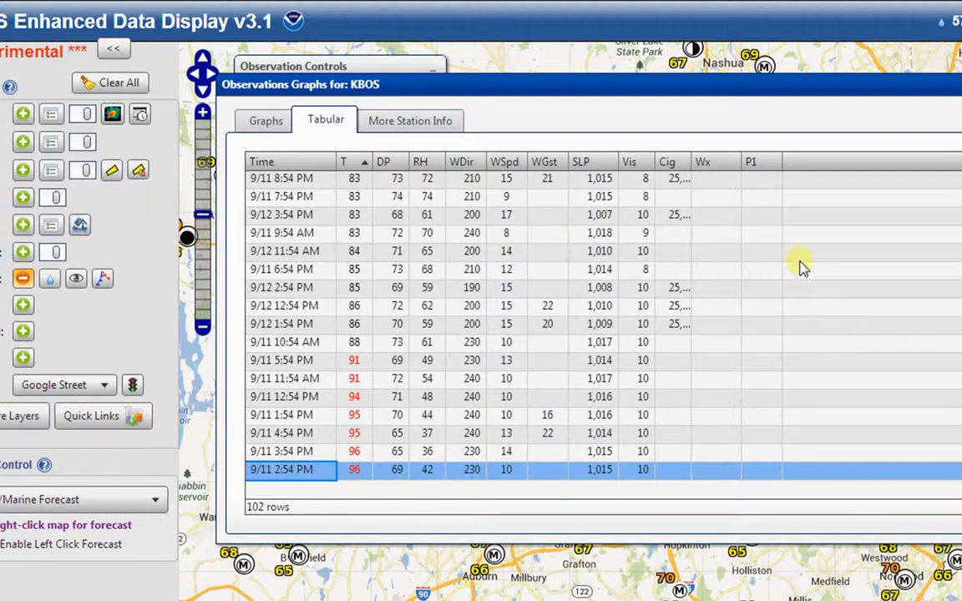
# Step: Open the additional station information for KBOS and read through its metadata, location maps and surrounding land use
pyautogui.click(428, 125)
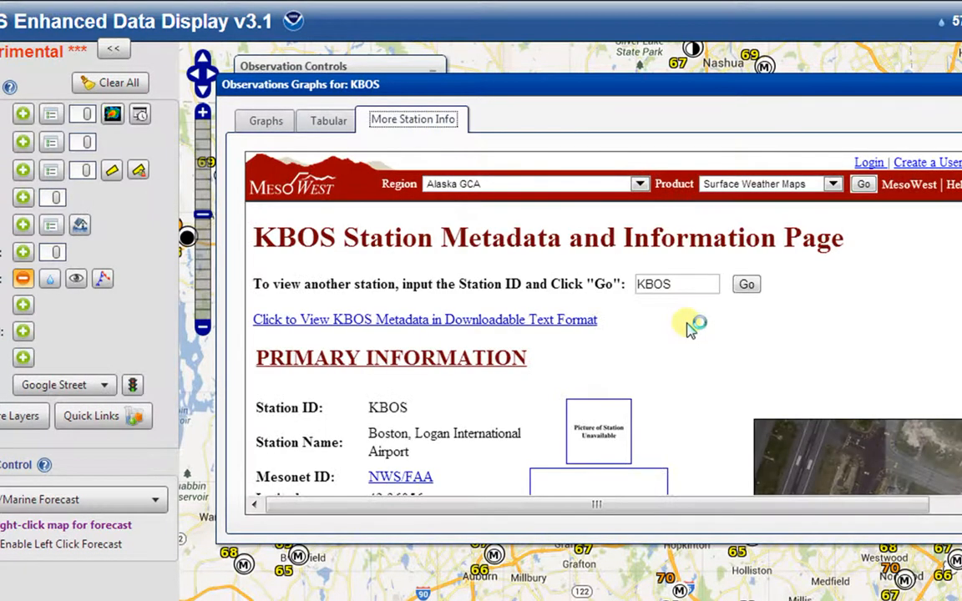
pyautogui.scroll(-5, 715, 338)
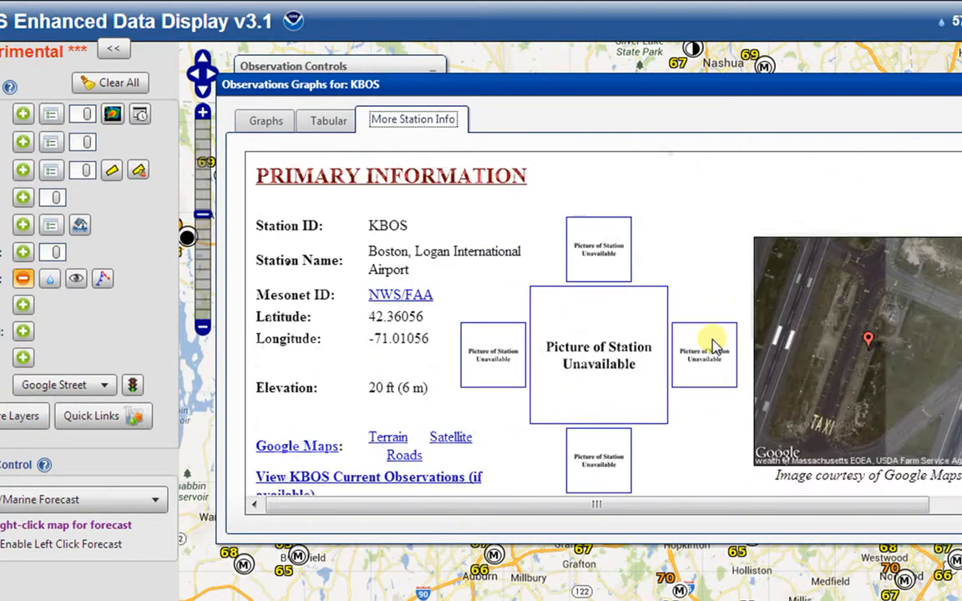
pyautogui.scroll(-4, 715, 345)
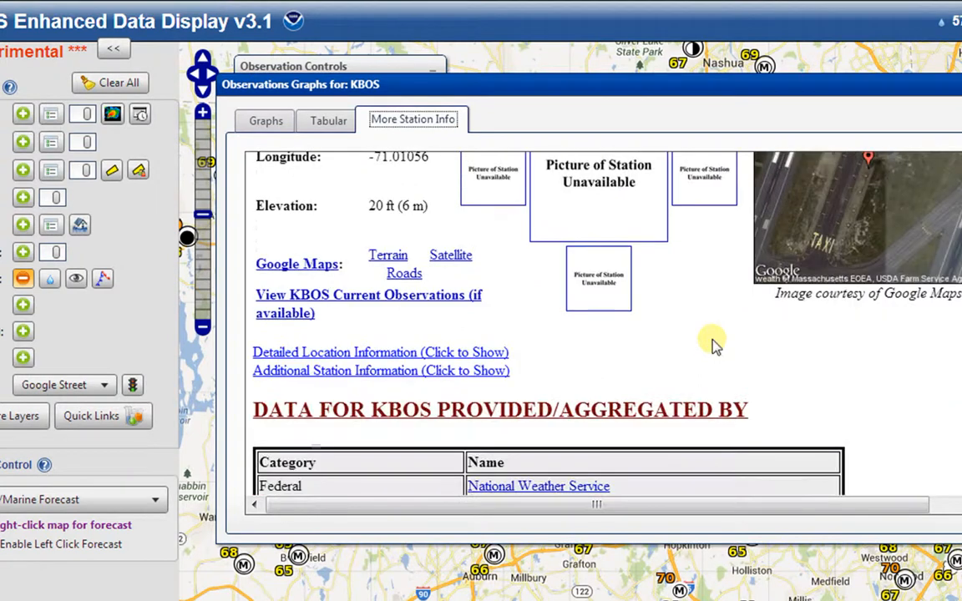
pyautogui.scroll(-5, 733, 289)
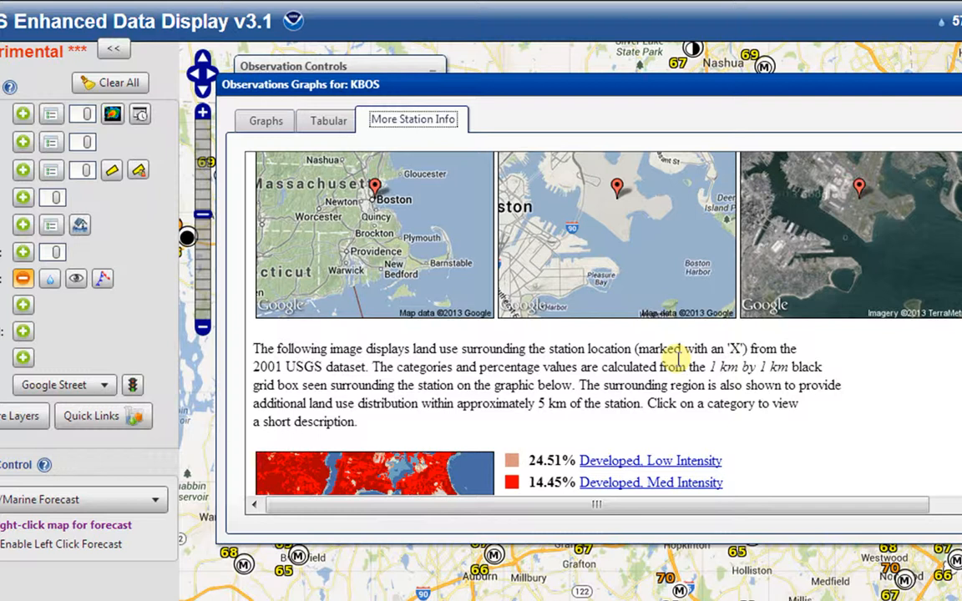
pyautogui.scroll(-2, 674, 357)
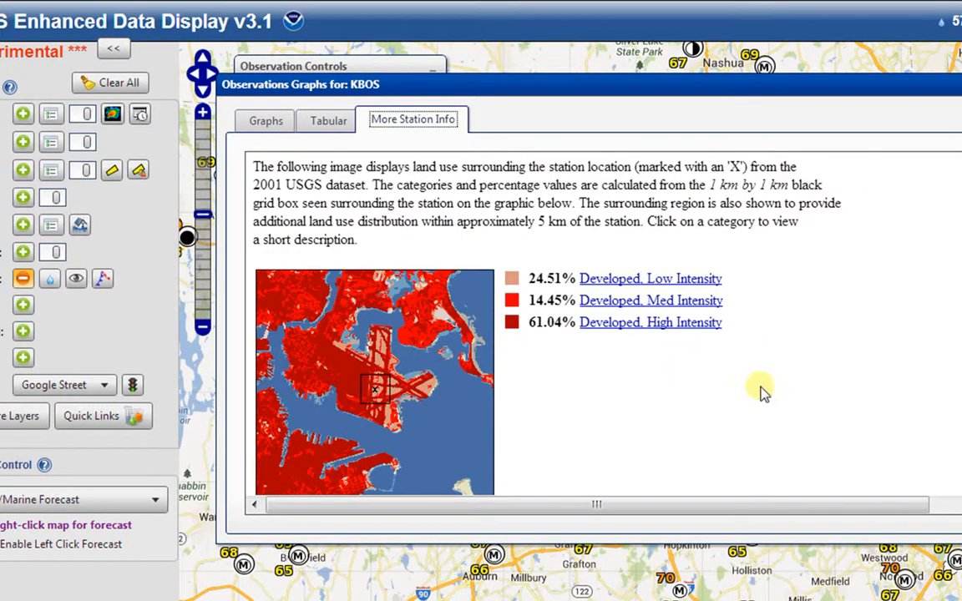
pyautogui.scroll(-3, 761, 390)
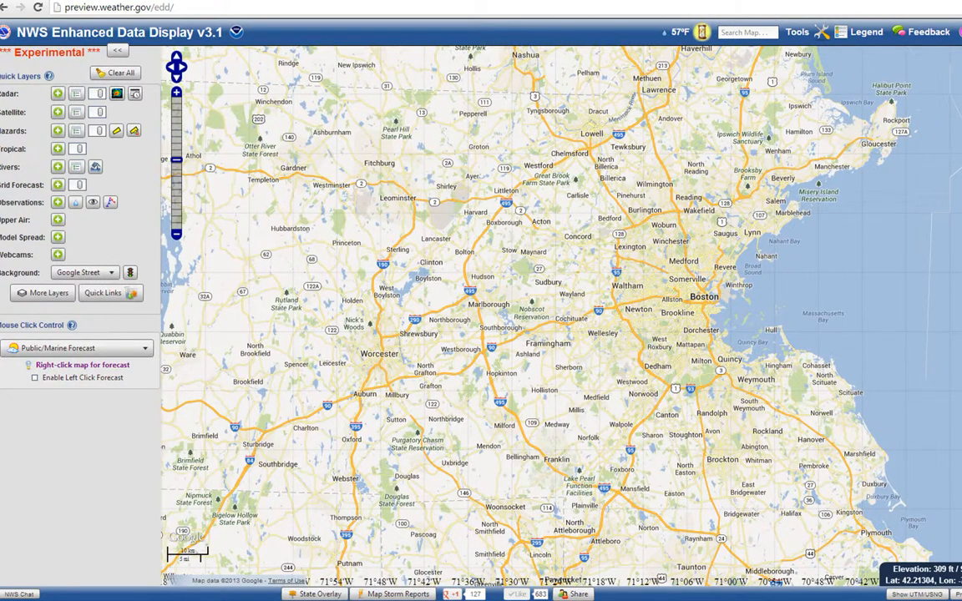
# Step: Open the precipitation observation options, show the Mesowest reports on the map, and inspect a report near Hubbardston
pyautogui.click(75, 203)
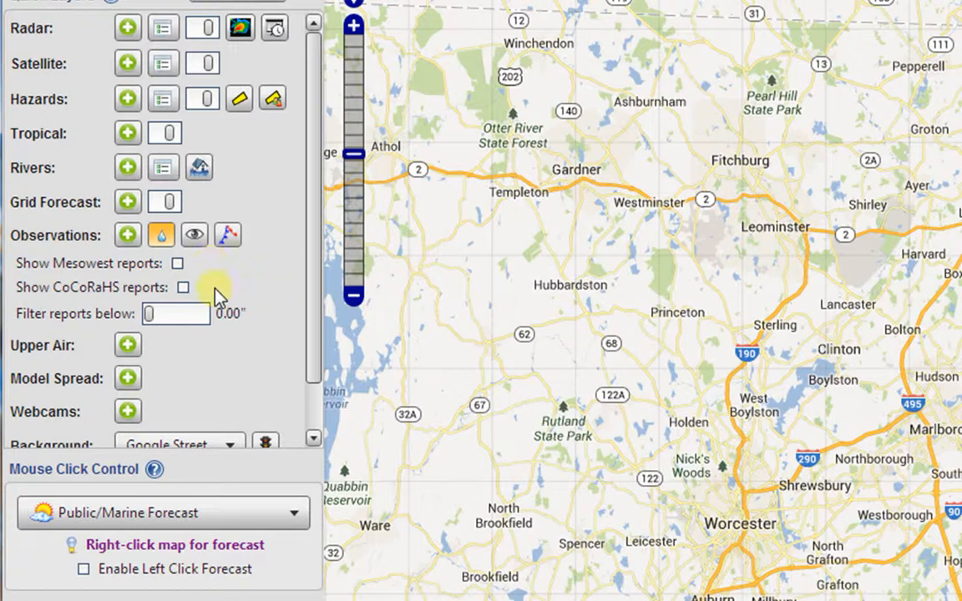
pyautogui.click(177, 263)
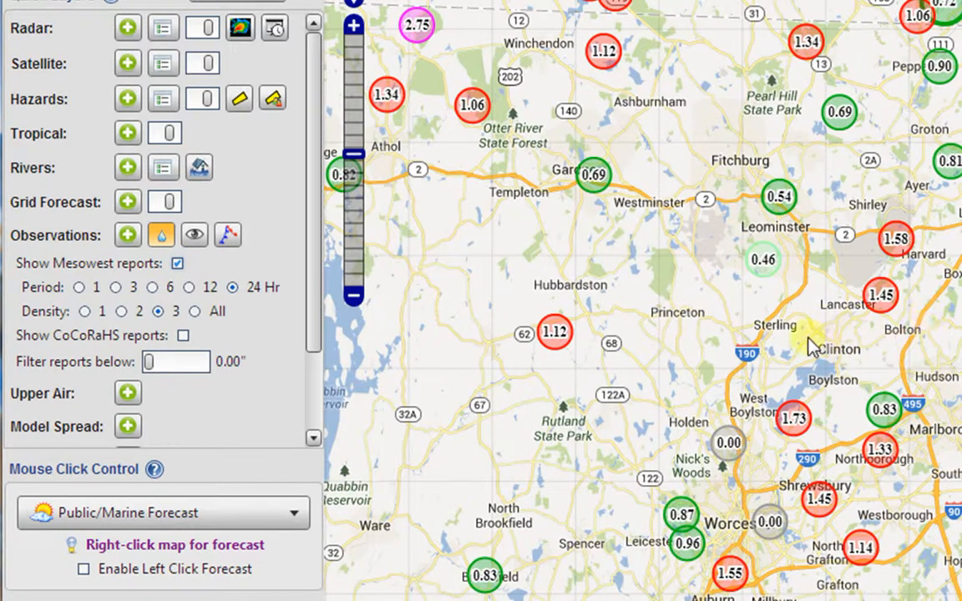
pyautogui.moveTo(561, 333)
# Step: Compare the Mesowest precipitation reports for the 12, 6 and 3 hour periods, then return to 24 Hr
pyautogui.click(189, 287)
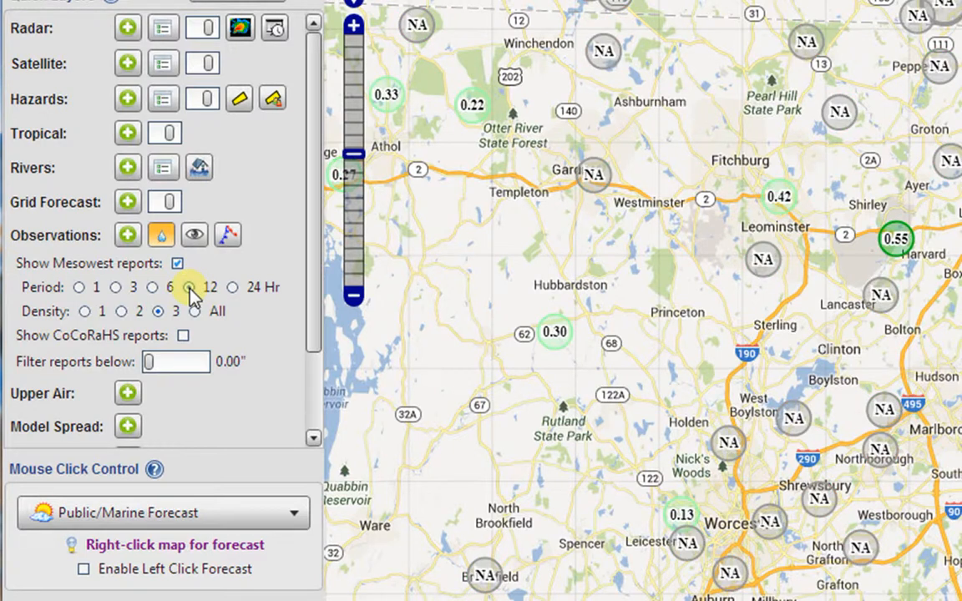
pyautogui.click(154, 287)
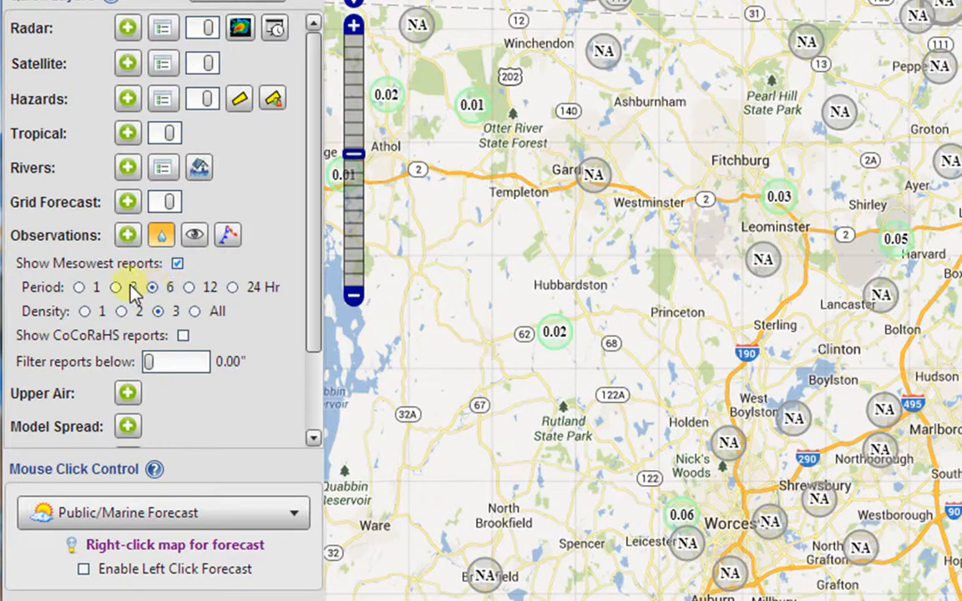
pyautogui.click(116, 288)
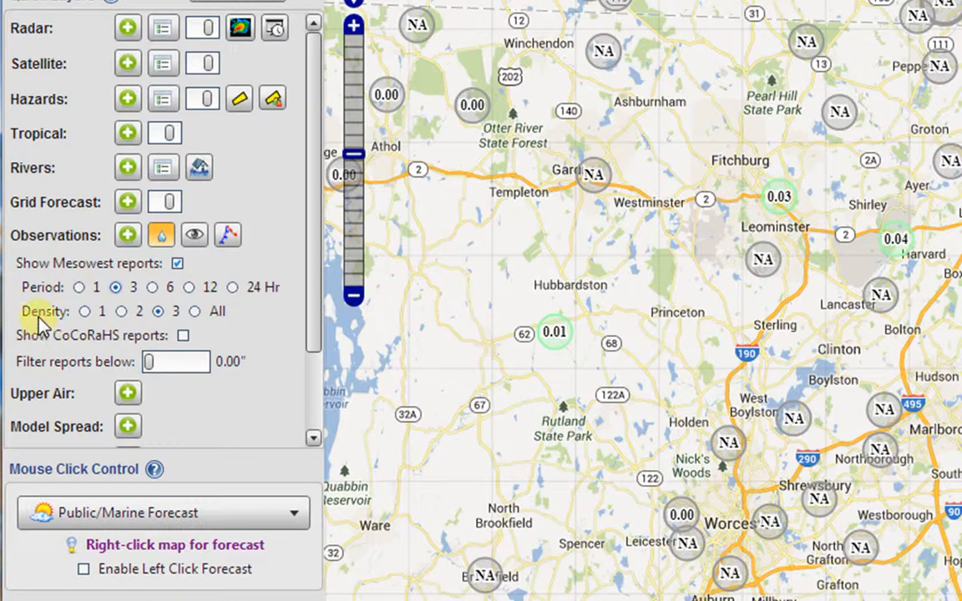
pyautogui.click(232, 288)
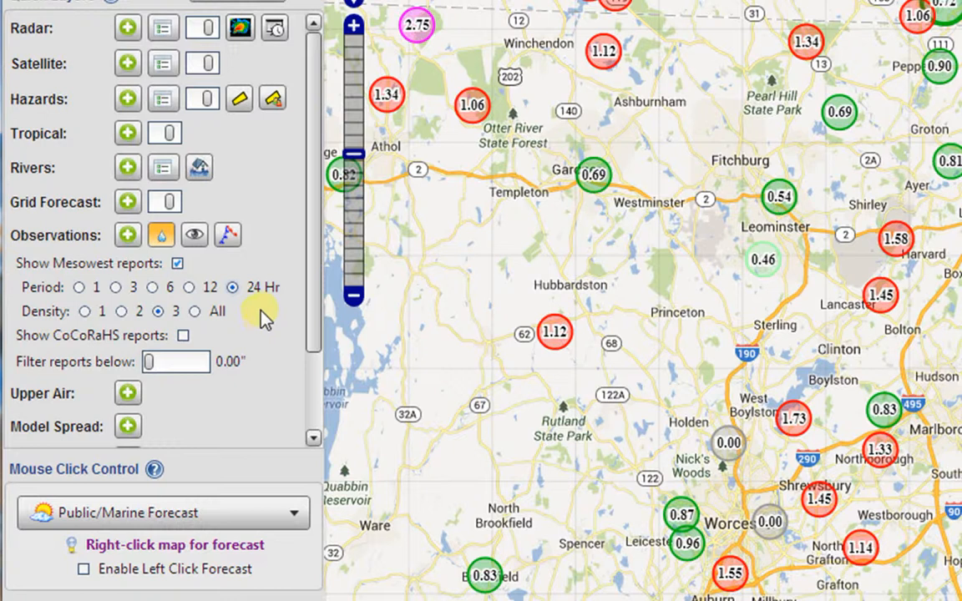
# Step: Replace the Mesowest reports with CoCoRaHS reports, inspecting one near Boxborough, and adjust the filter for low precipitation amounts
pyautogui.click(179, 263)
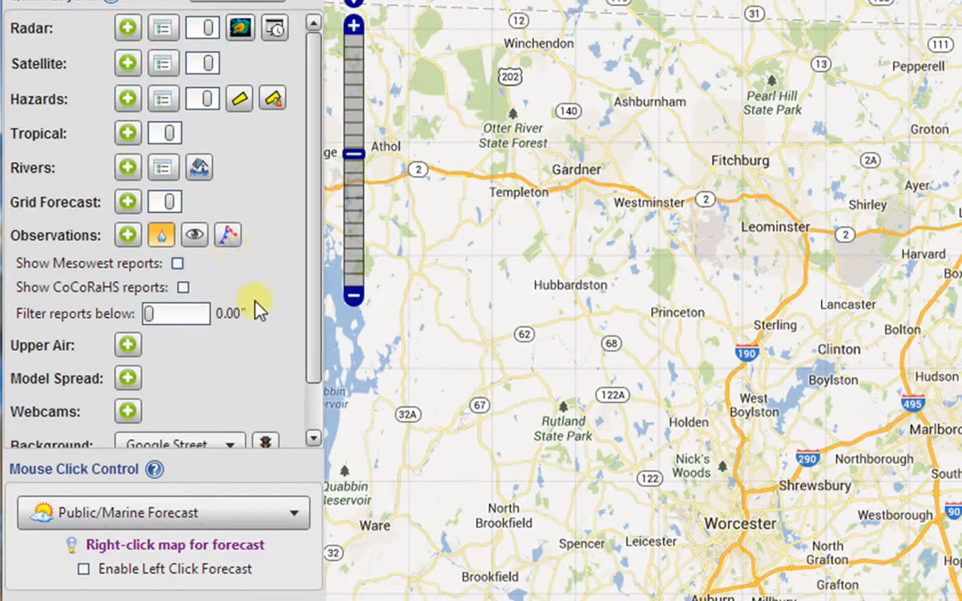
pyautogui.click(183, 288)
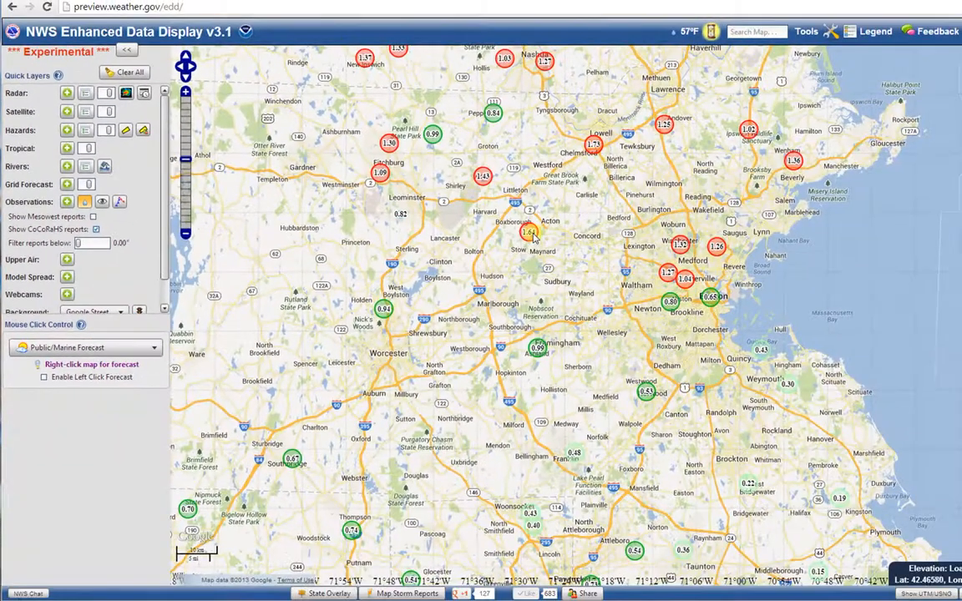
pyautogui.moveTo(531, 234)
pyautogui.moveTo(79, 243); pyautogui.dragTo(98, 208)
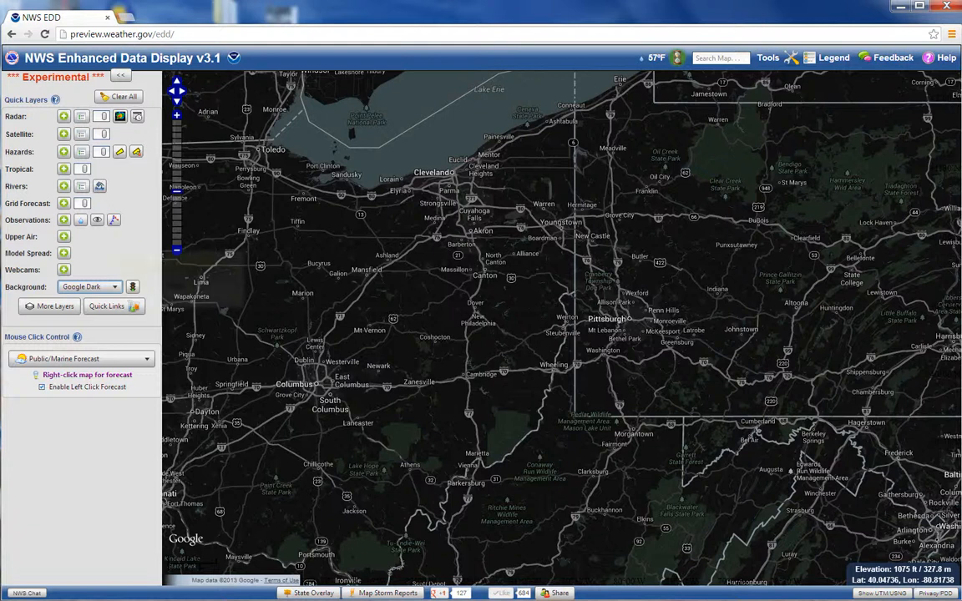
# Step: Open Ob Watch and replace its site list with KPIT, KERI
pyautogui.click(98, 221)
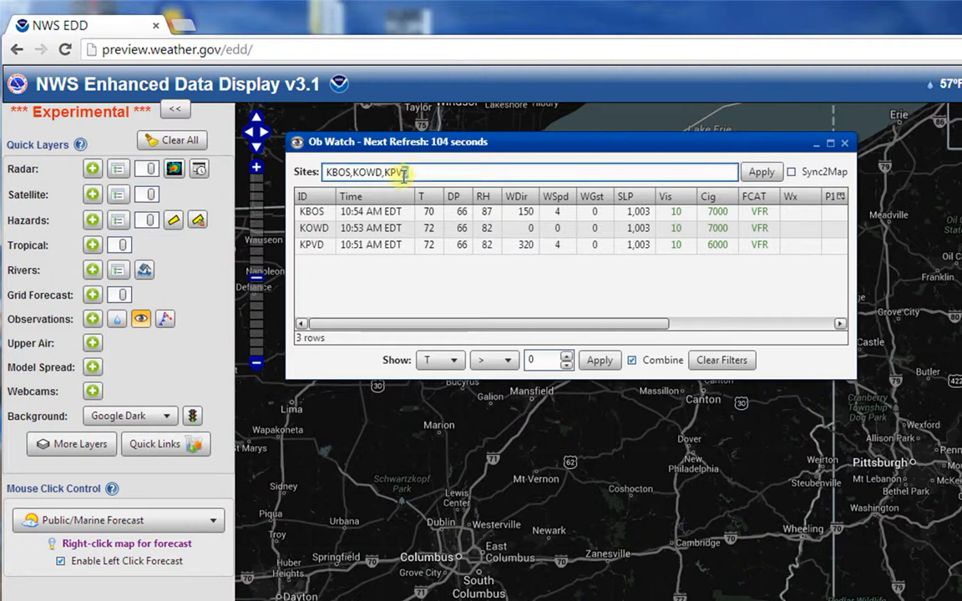
pyautogui.moveTo(411, 173); pyautogui.dragTo(288, 158)
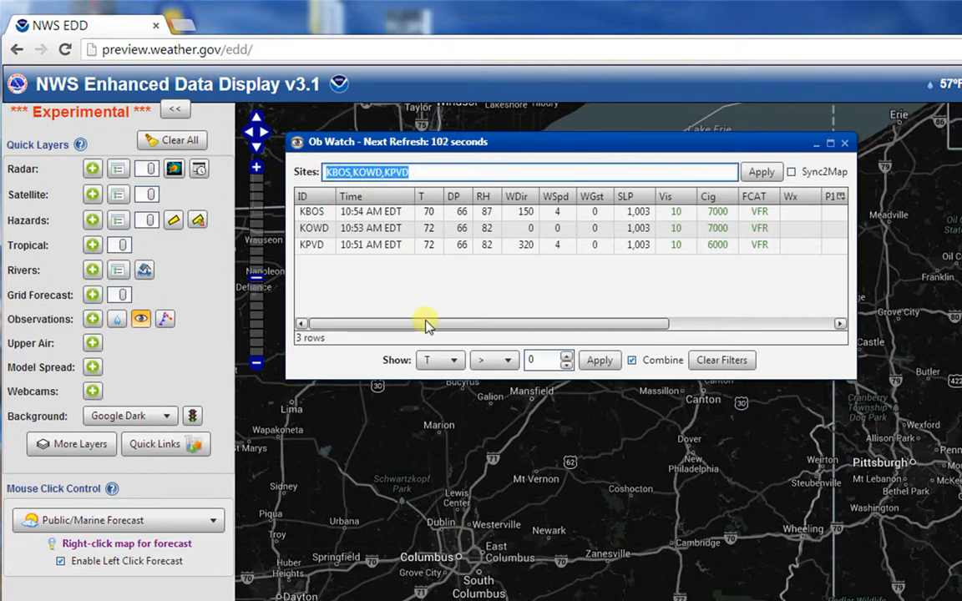
pyautogui.write('KPIT,')
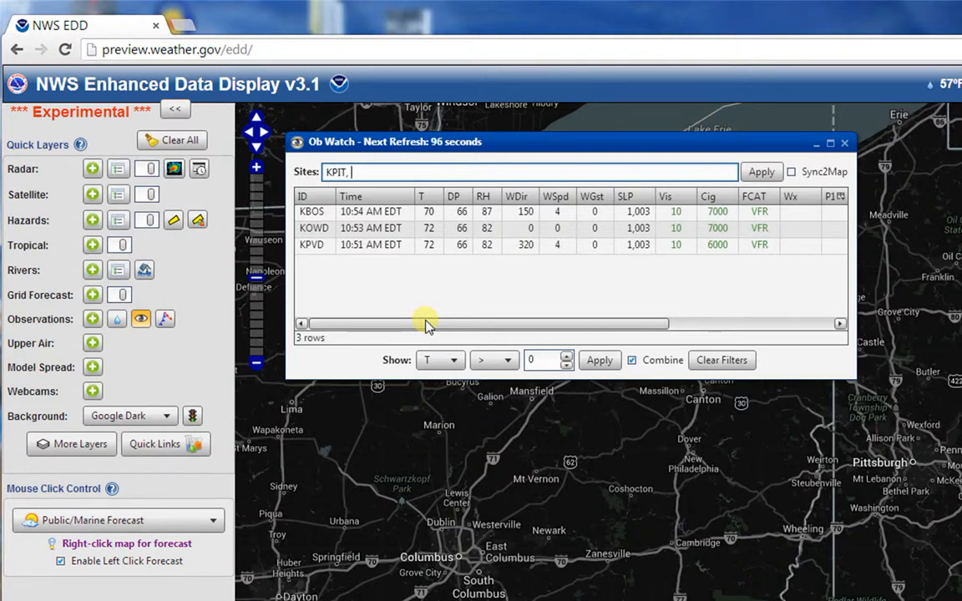
pyautogui.write(' KERI')
pyautogui.press('Return')
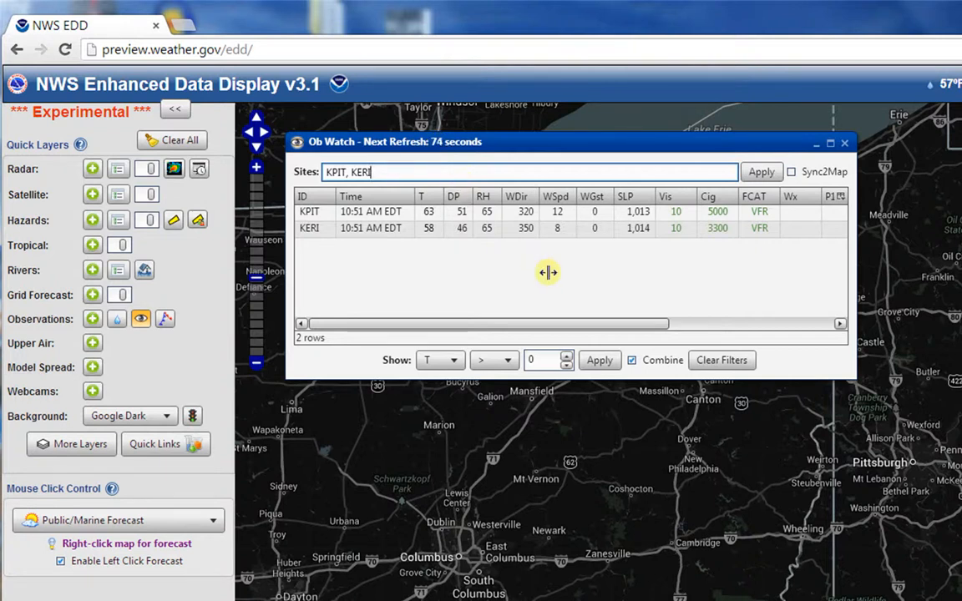
# Step: Show the observations on the map, add the New Philadelphia station KPHD to Ob Watch, and bring the watch table forward
pyautogui.click(92, 319)
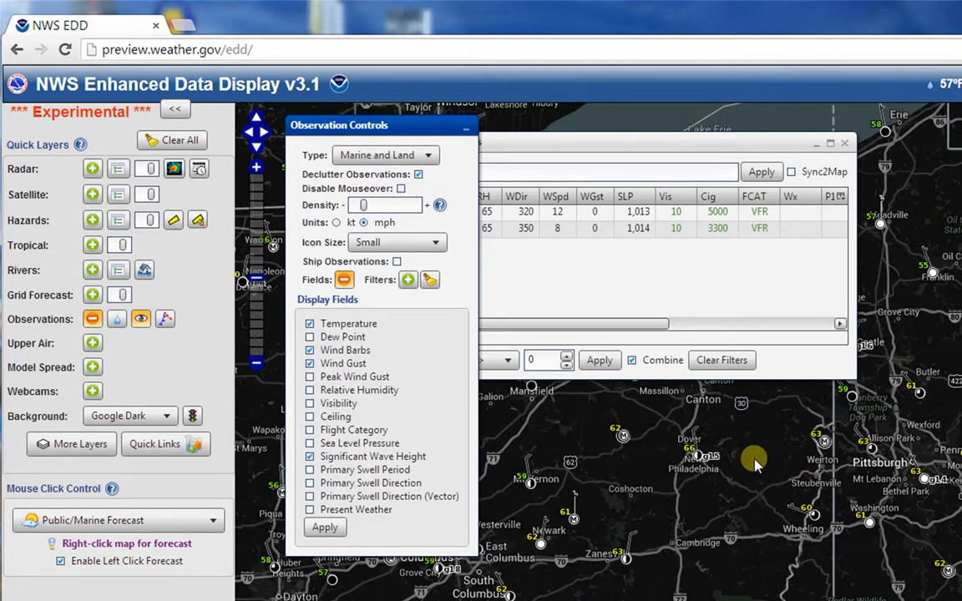
pyautogui.moveTo(696, 455)
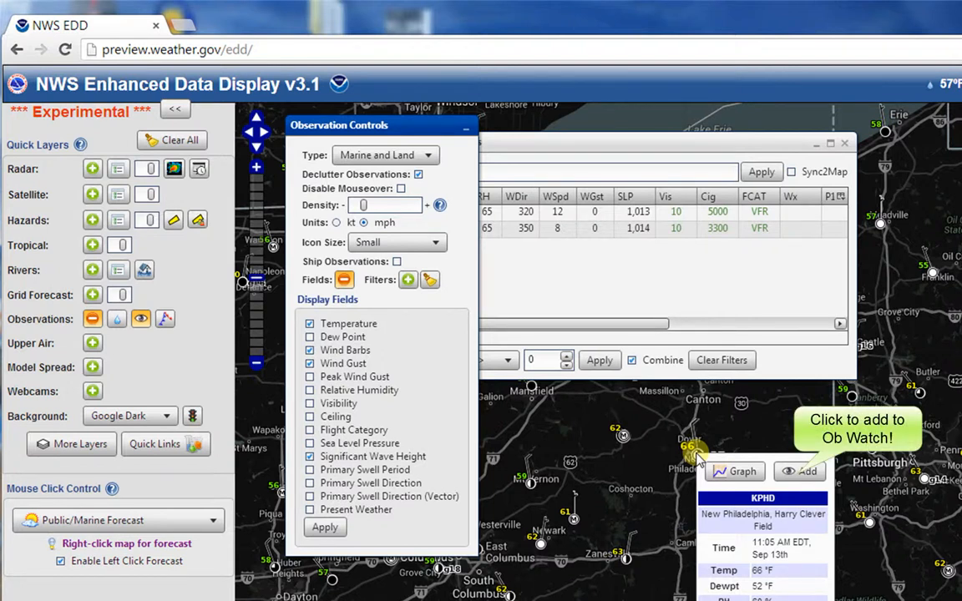
pyautogui.click(802, 480)
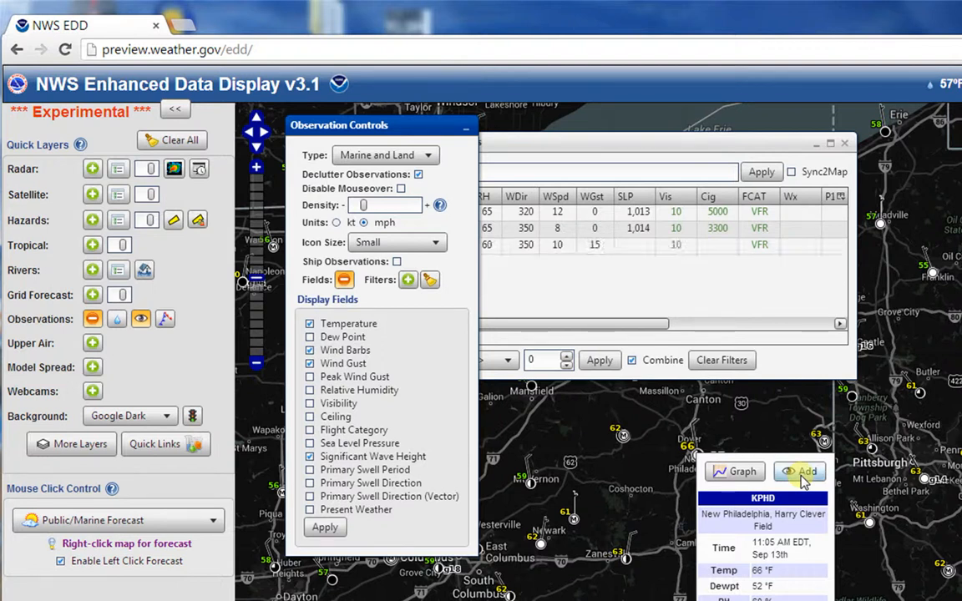
pyautogui.click(689, 141)
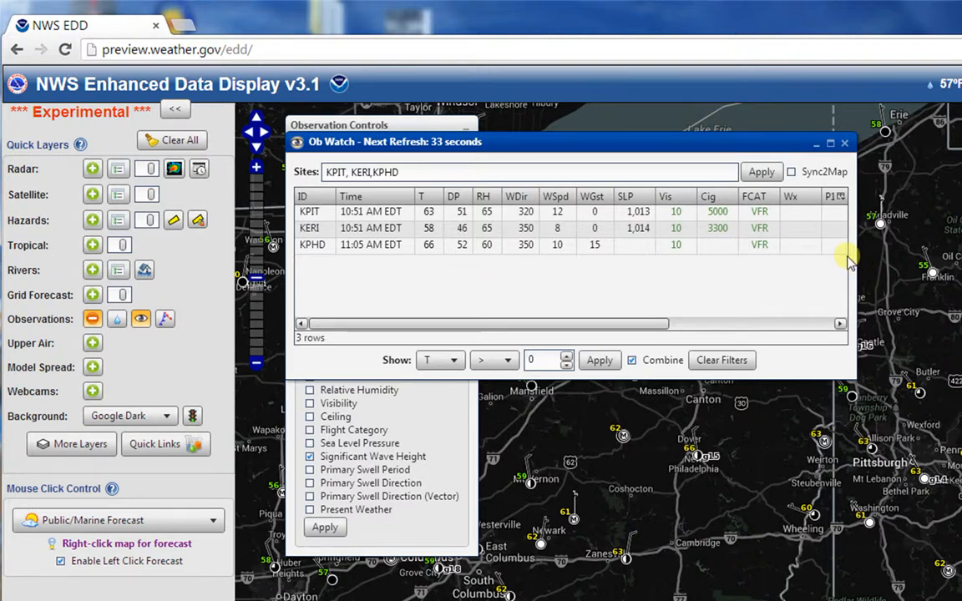
# Step: Try syncing the Ob Watch table to the map, browse the station rows, and turn the sync off again
pyautogui.click(792, 175)
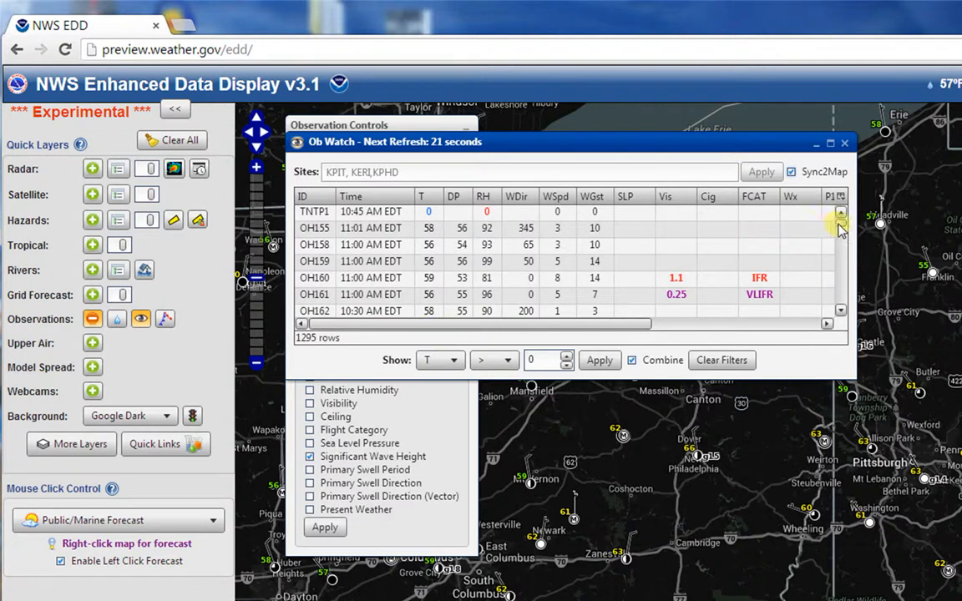
pyautogui.moveTo(840, 219)
pyautogui.mouseDown()
pyautogui.moveTo(842, 250)
pyautogui.moveTo(841, 216)
pyautogui.mouseUp()
pyautogui.click(791, 172)
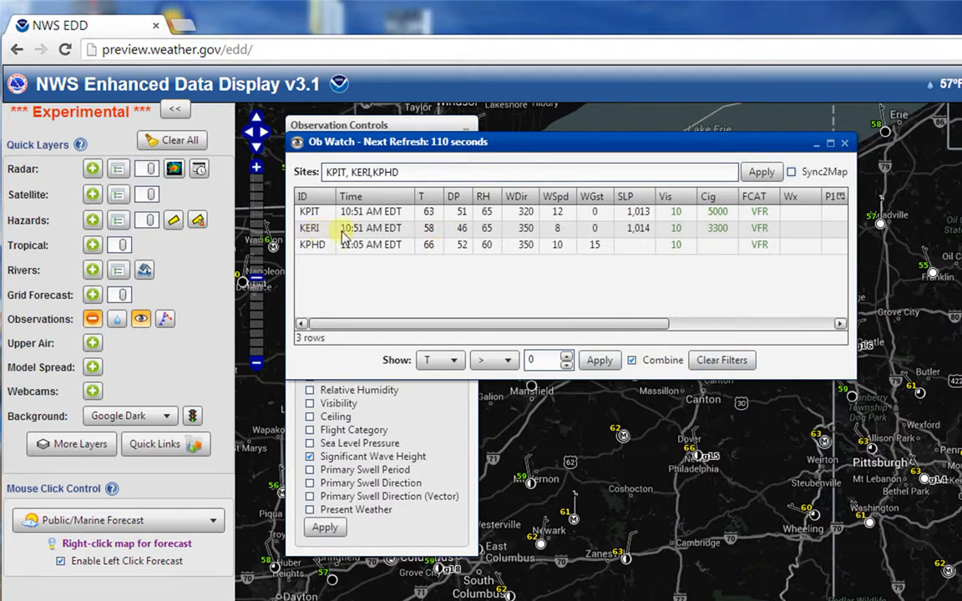
# Step: Filter the Ob Watch table to stations with a temperature greater than 60
pyautogui.moveTo(540, 362); pyautogui.dragTo(522, 359)
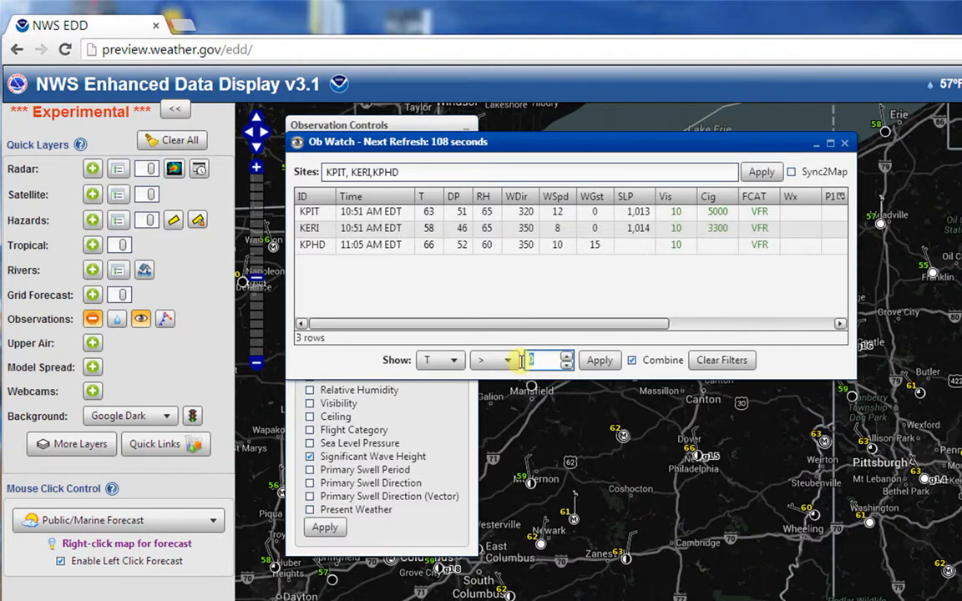
pyautogui.write('60')
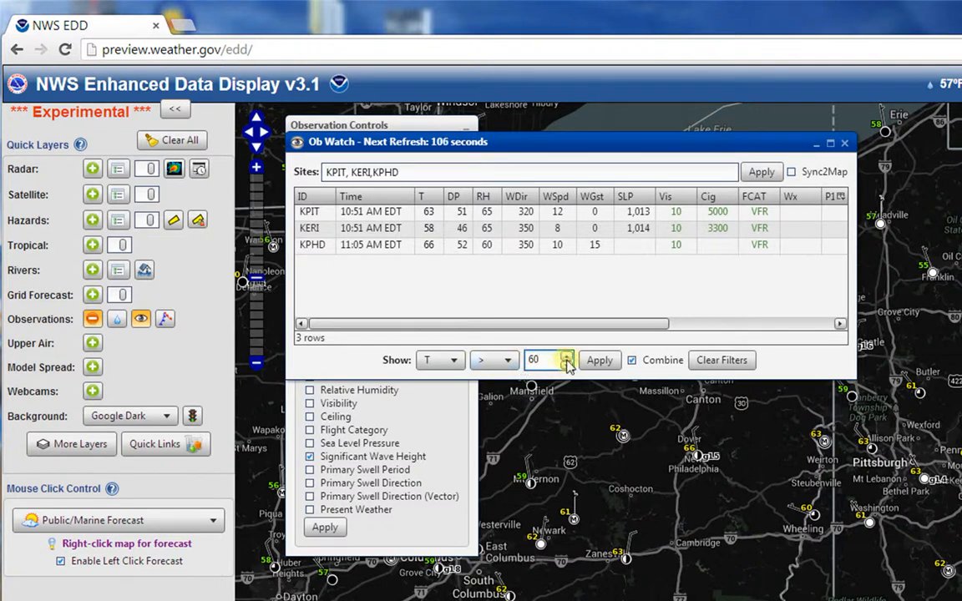
pyautogui.click(596, 363)
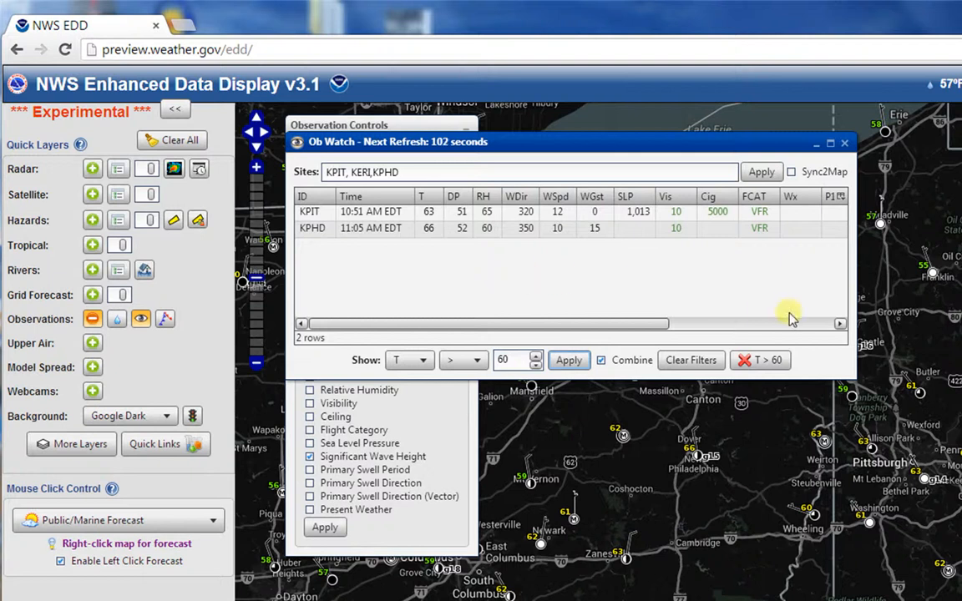
# Step: Clear the Ob Watch filters, then filter the stations by temperature greater than 60 combined with relative humidity greater than 60
pyautogui.click(705, 363)
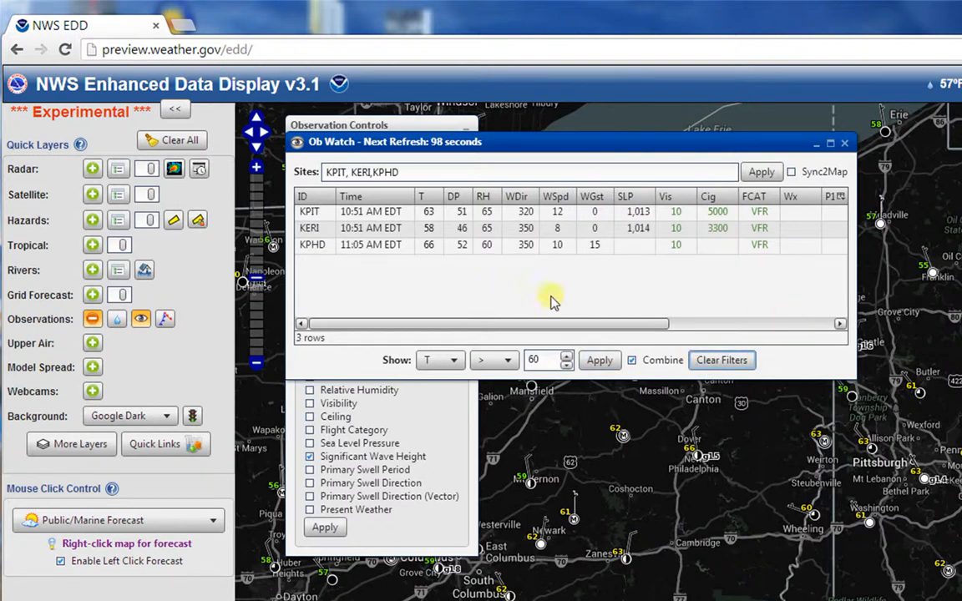
pyautogui.click(600, 360)
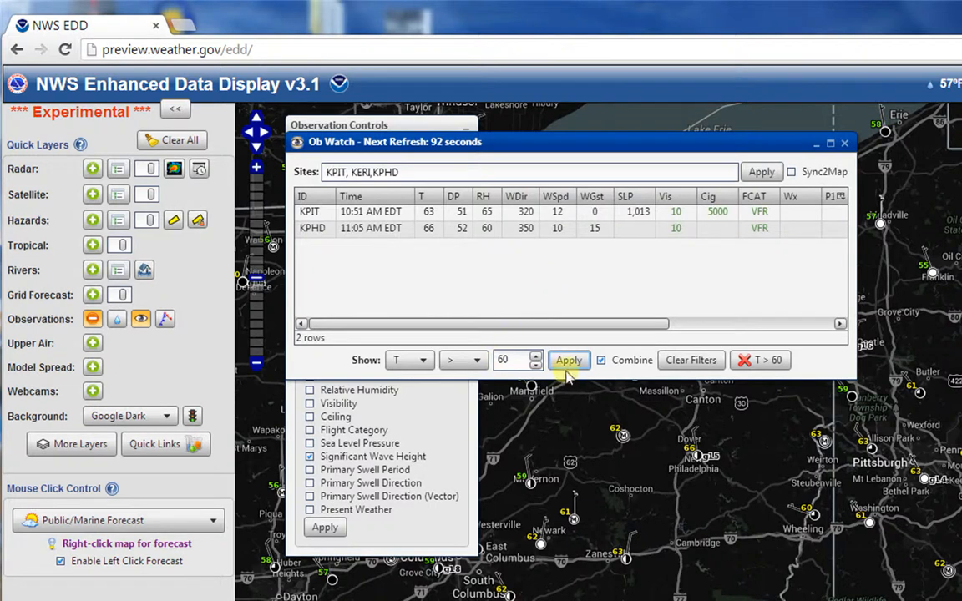
pyautogui.click(405, 360)
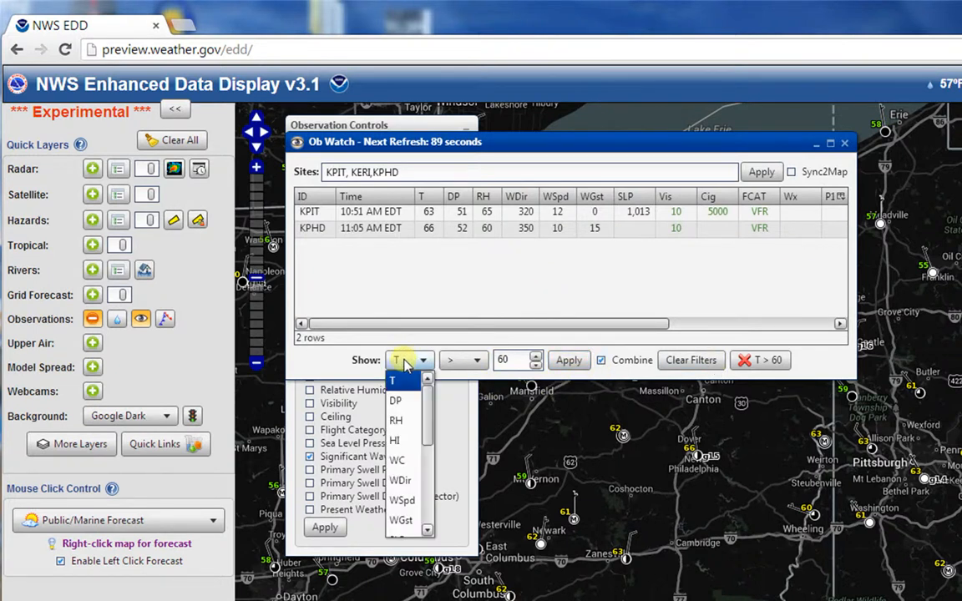
pyautogui.click(398, 421)
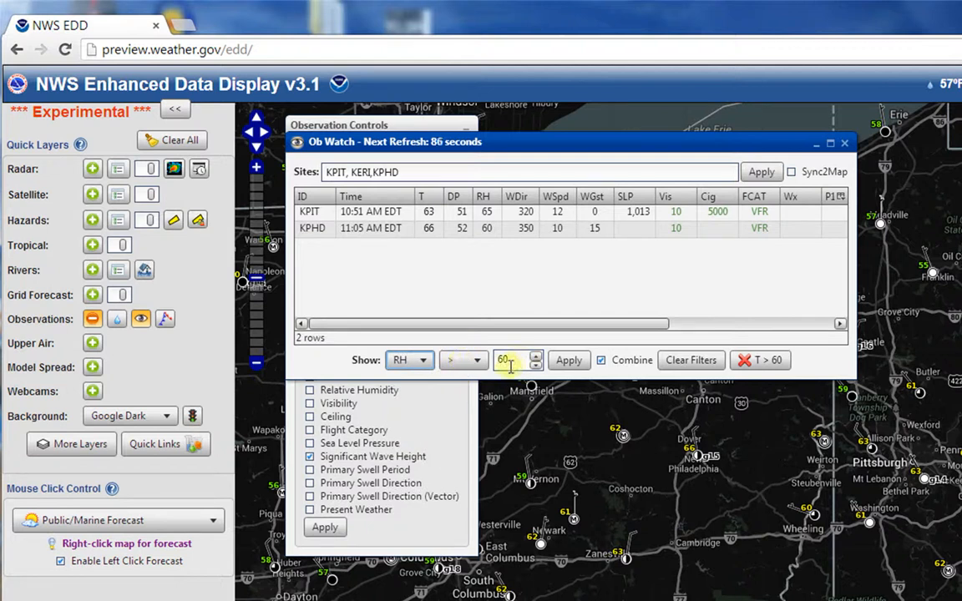
pyautogui.click(569, 360)
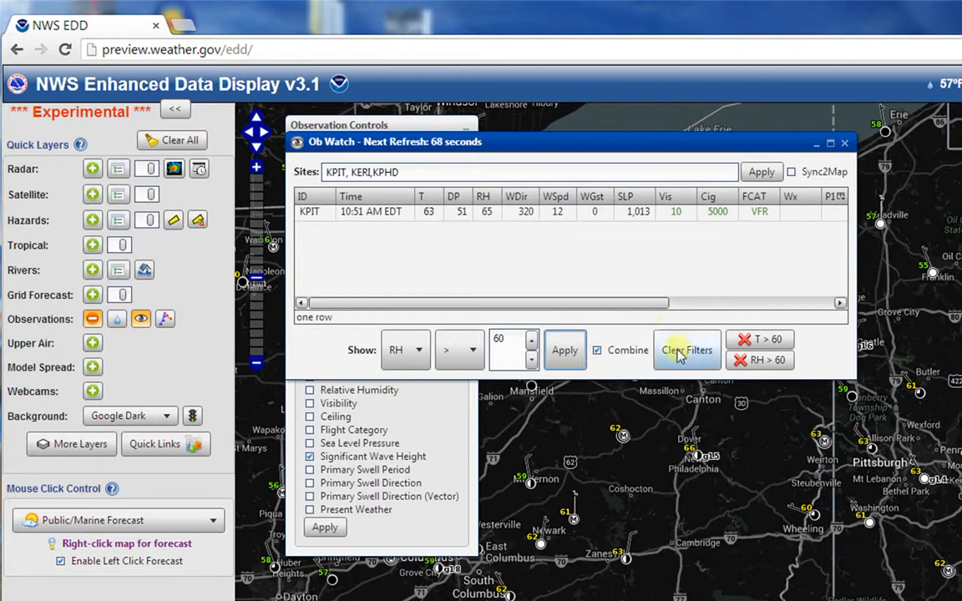
# Step: Remove the RH > 60 filter and the T > 60 filter from Ob Watch one at a time
pyautogui.click(766, 365)
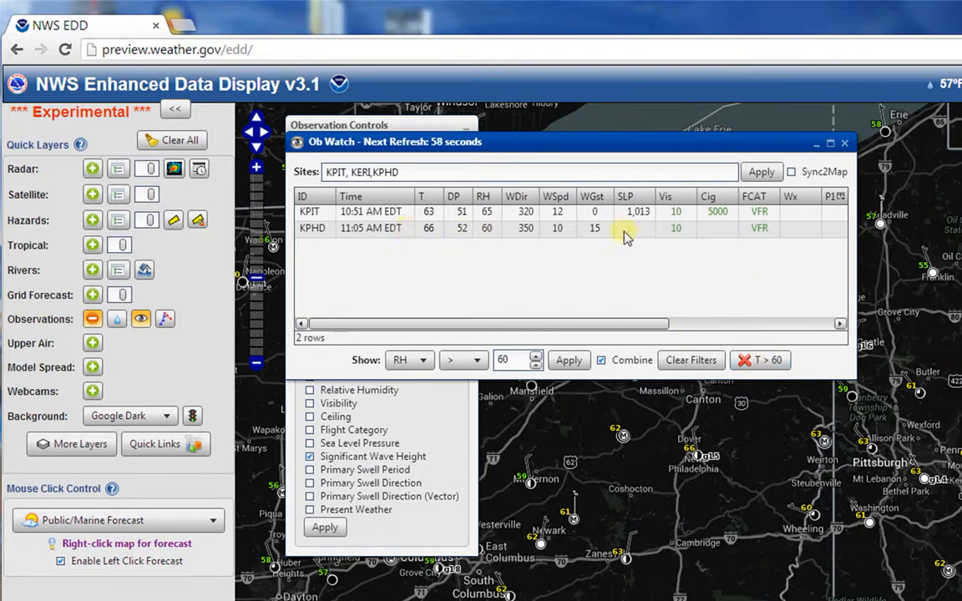
pyautogui.click(756, 363)
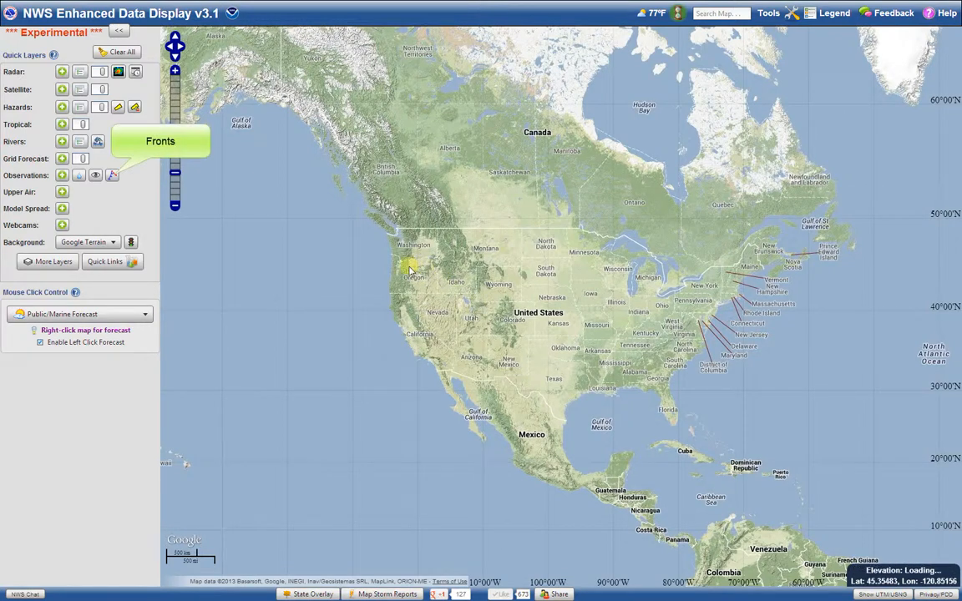
# Step: Display the surface fronts on the map and check the legend for their line colors
pyautogui.click(114, 177)
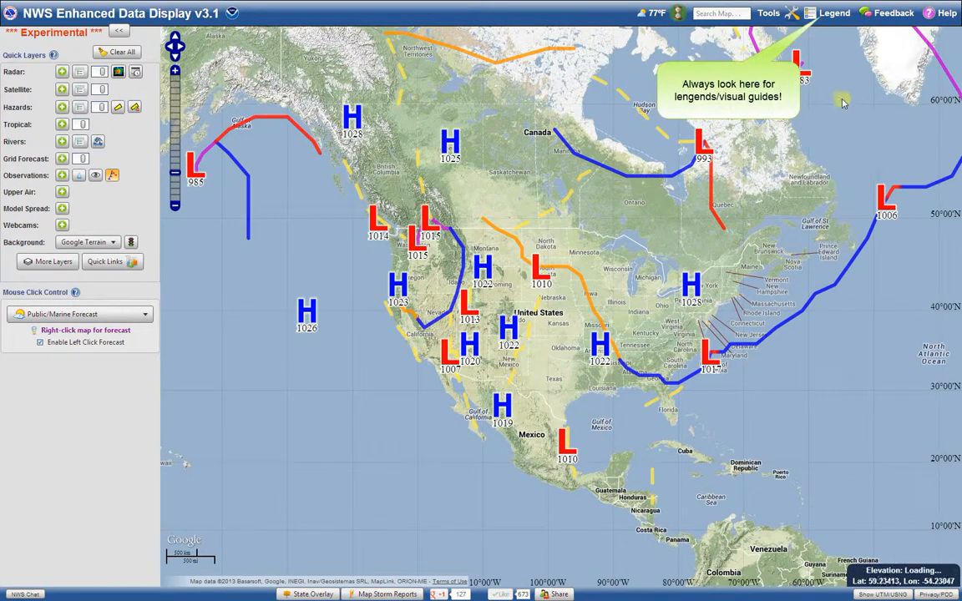
pyautogui.click(834, 14)
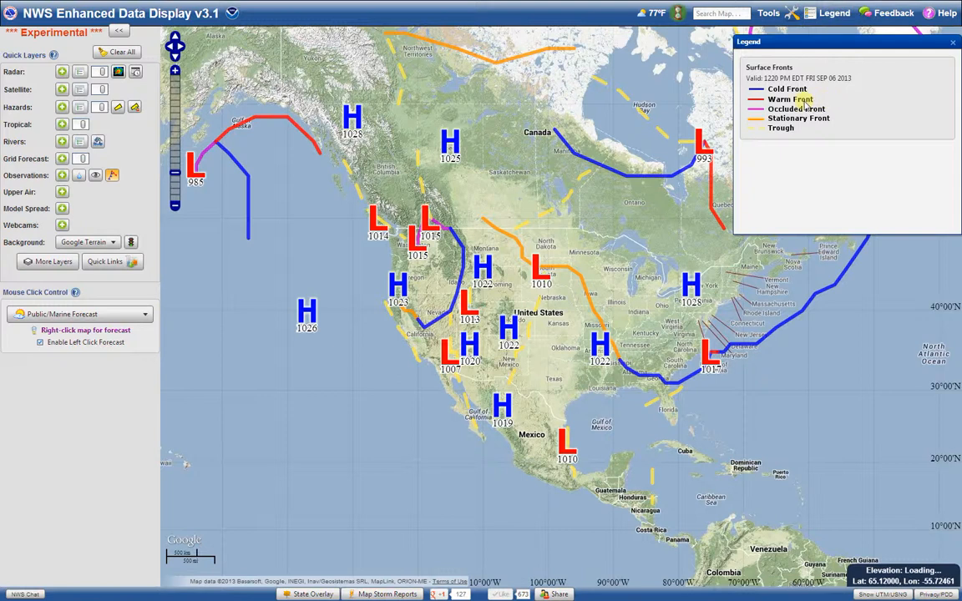
pyautogui.click(952, 42)
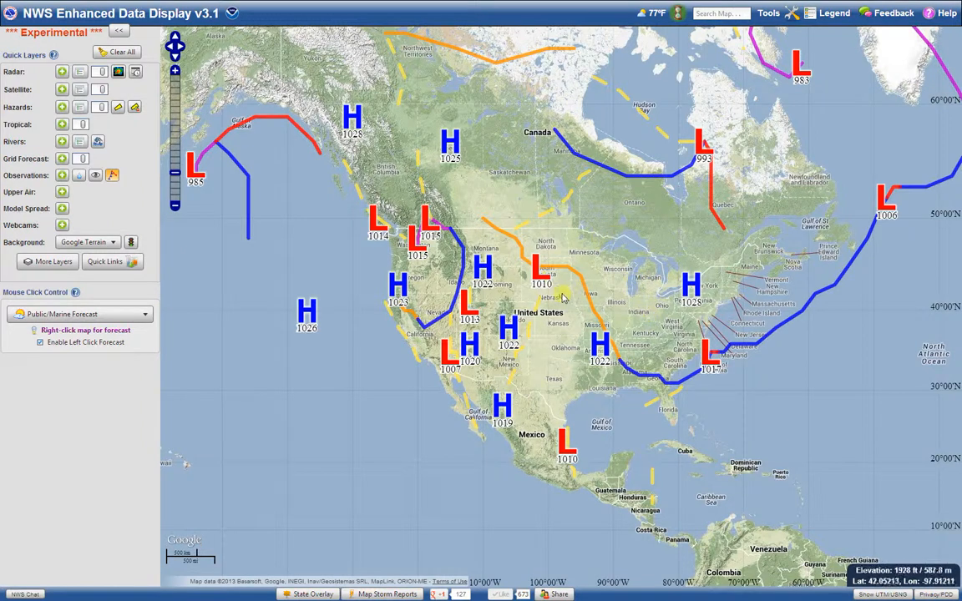
pyautogui.scroll(1, 562, 297)
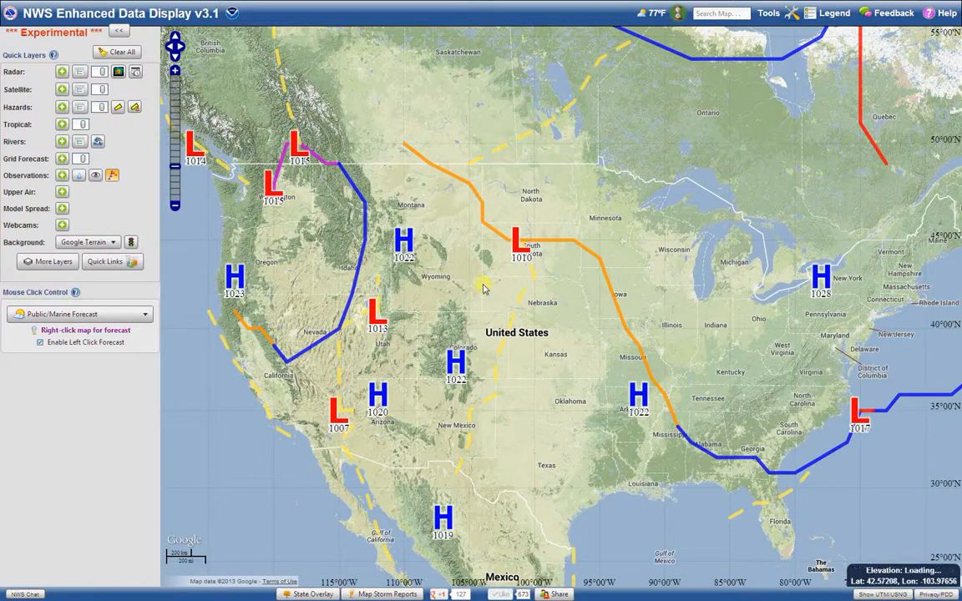
pyautogui.scroll(2, 481, 288)
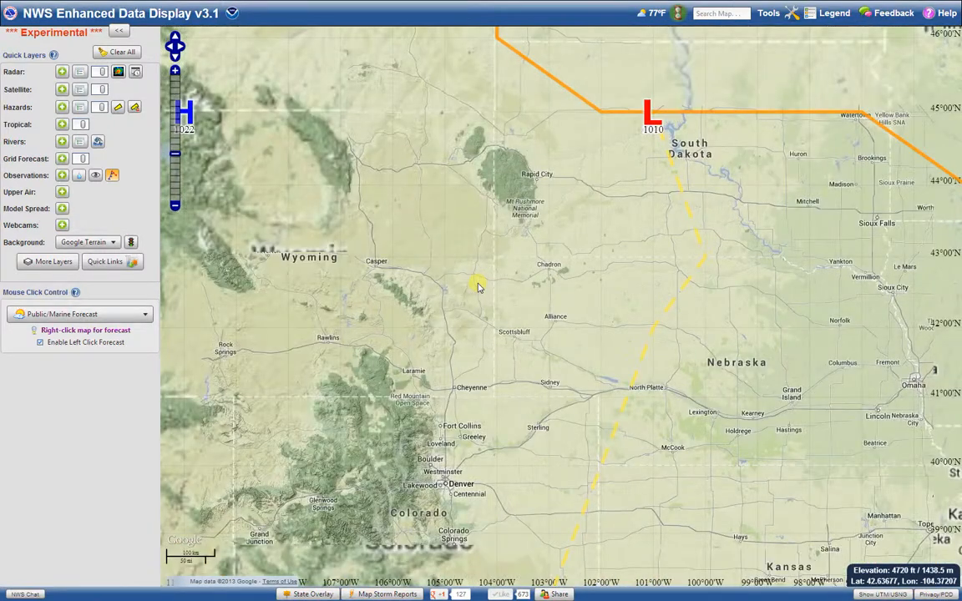
pyautogui.scroll(-1, 478, 288)
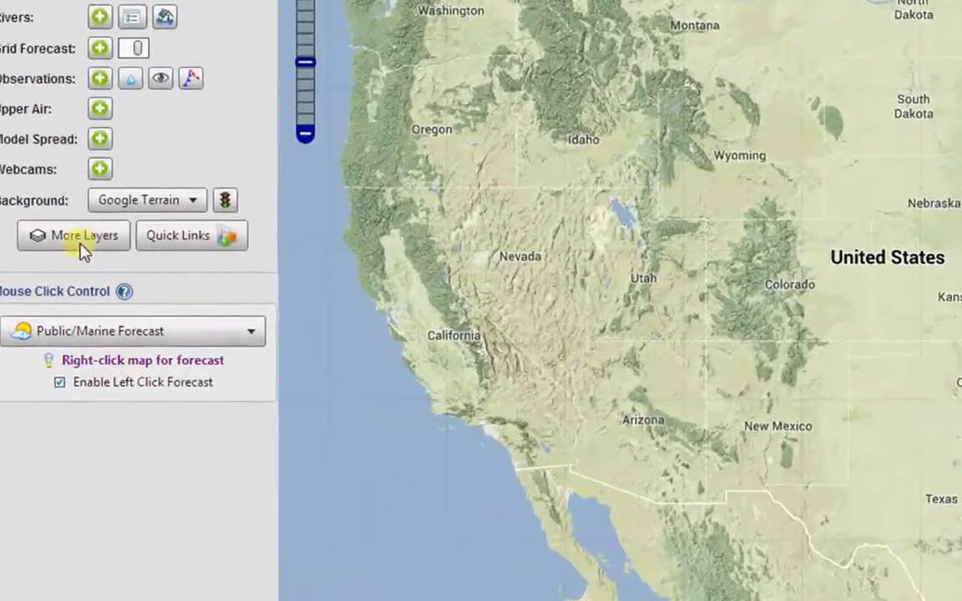
# Step: Open the additional layer tree and expand the Observations folder to reach its precipitation layers
pyautogui.click(83, 249)
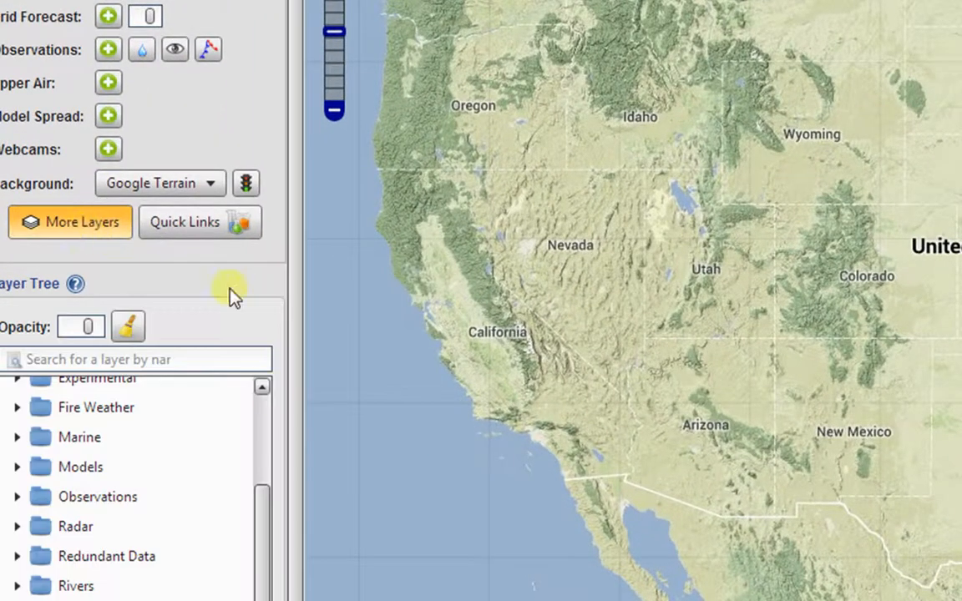
pyautogui.moveTo(263, 534); pyautogui.dragTo(266, 563)
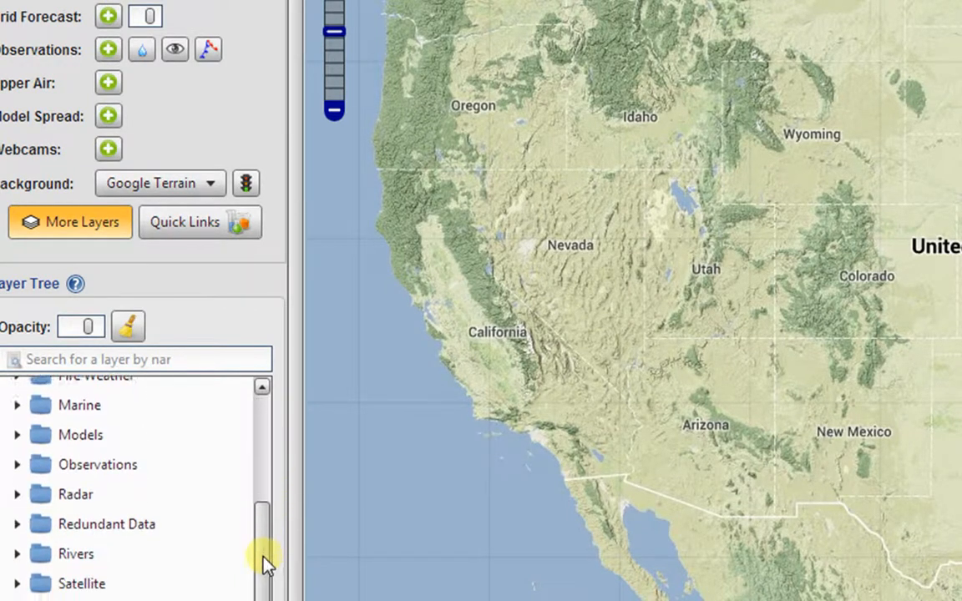
pyautogui.click(48, 464)
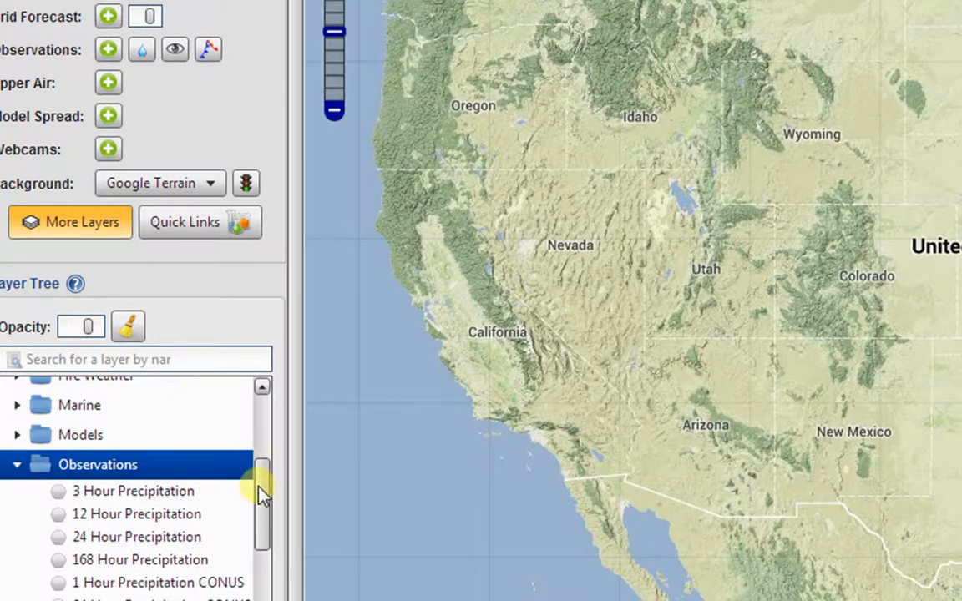
pyautogui.moveTo(260, 495); pyautogui.dragTo(261, 518)
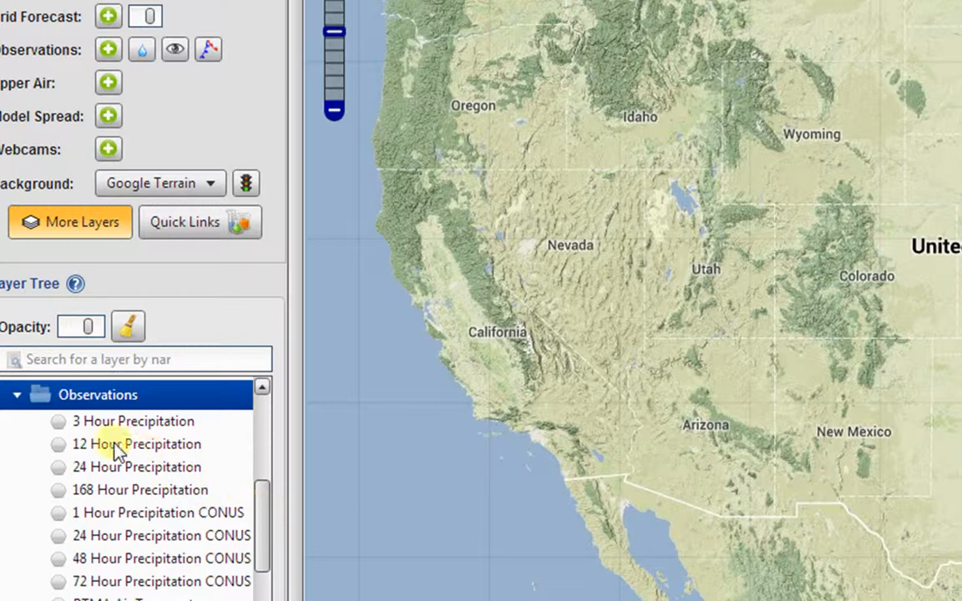
# Step: View the 12 Hour Precipitation layer and the 48 Hour Precipitation CONUS layer in turn, switching each off again
pyautogui.click(59, 449)
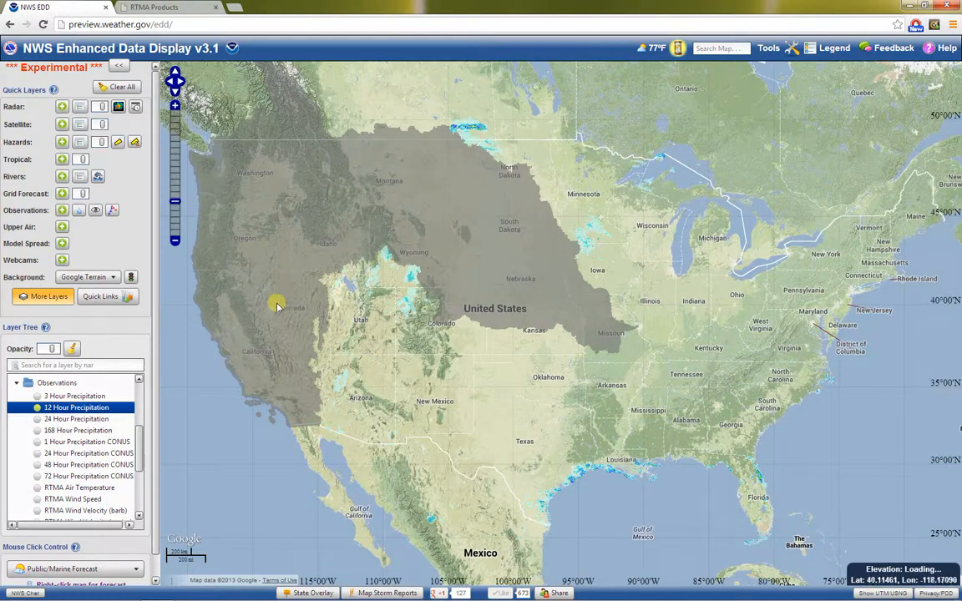
pyautogui.click(87, 408)
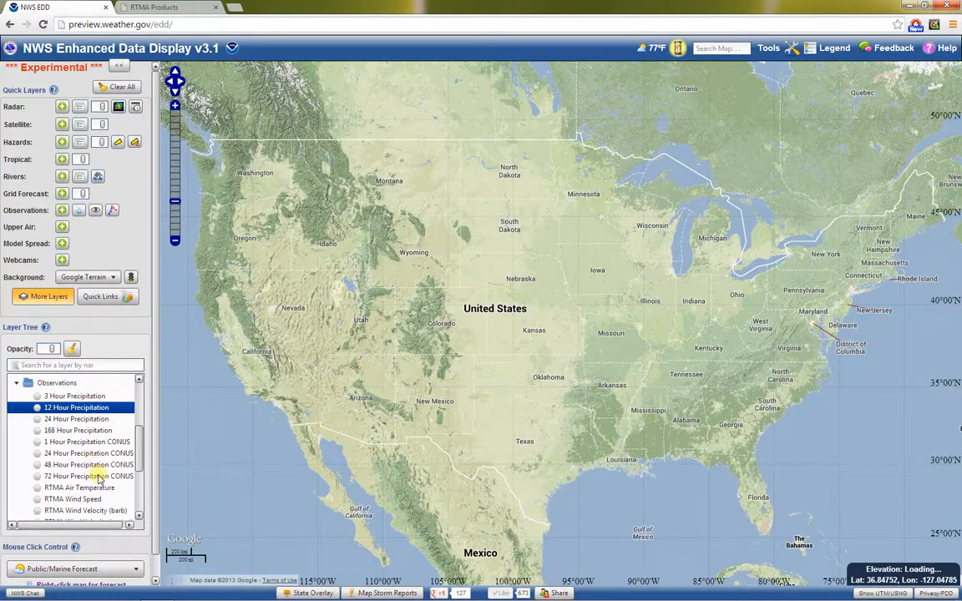
pyautogui.click(90, 464)
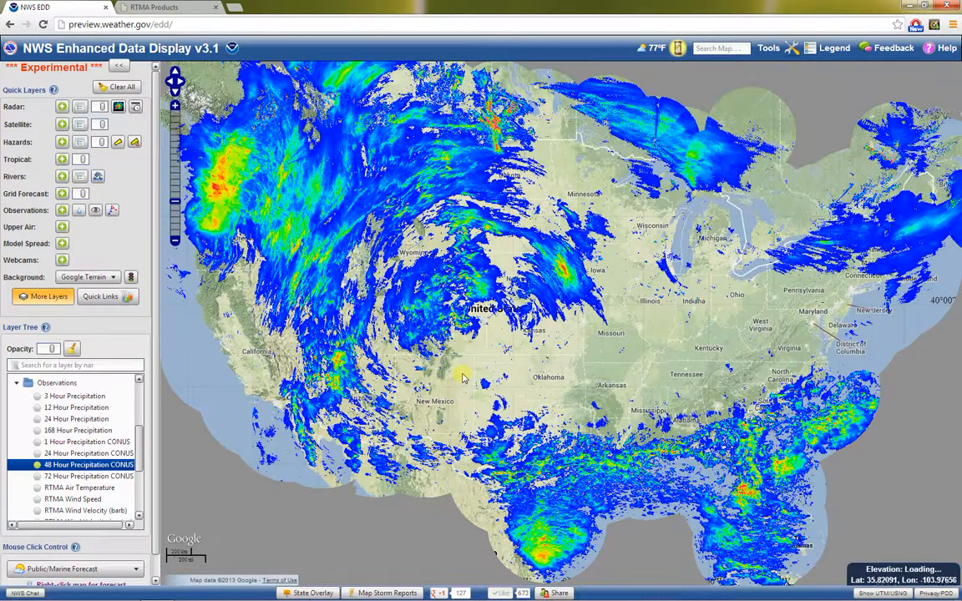
pyautogui.click(70, 469)
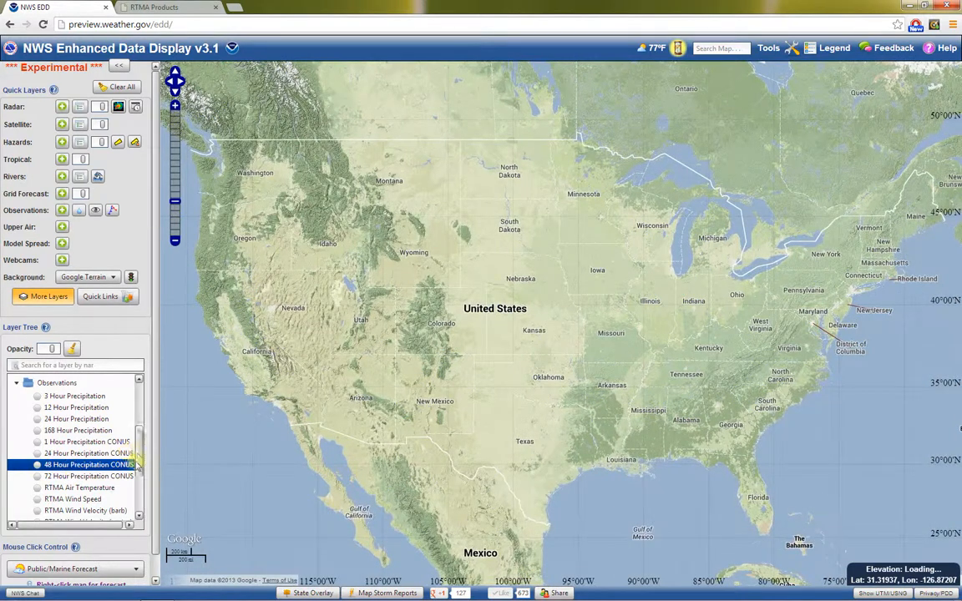
pyautogui.scroll(-2, 75, 451)
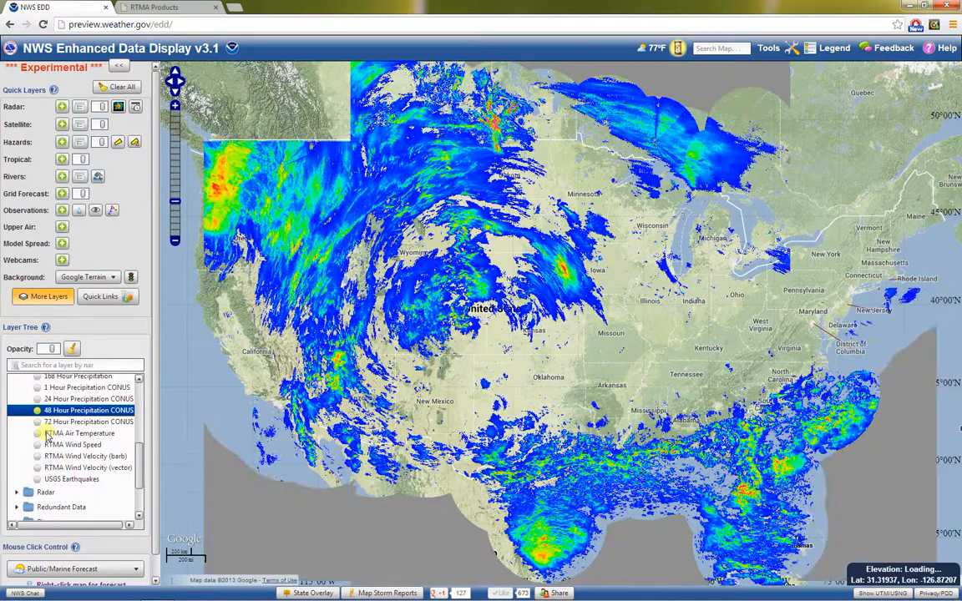
pyautogui.click(61, 410)
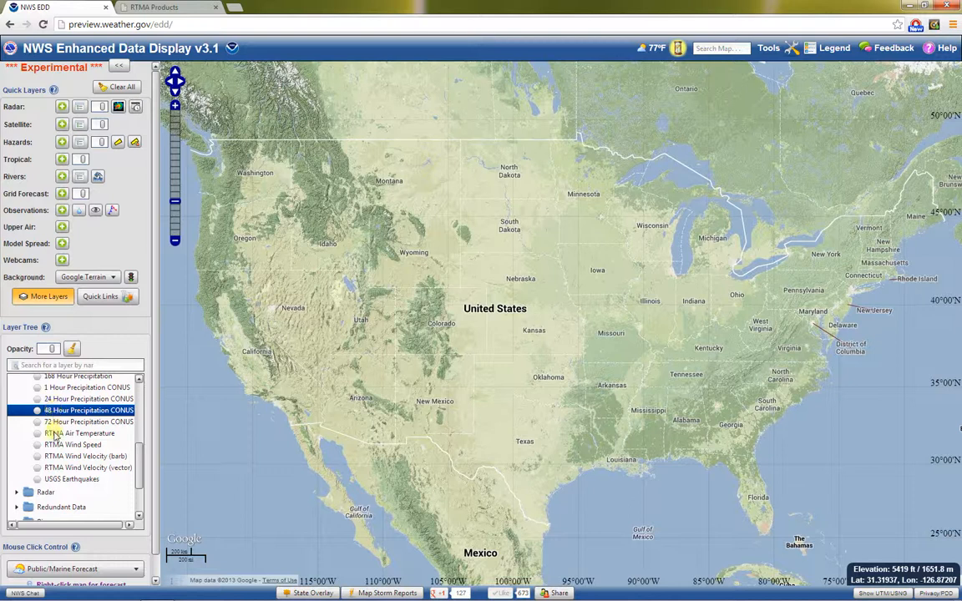
# Step: View RTMA Air Temperature overlaid with RTMA Wind Velocity (barb), then turn both layers off
pyautogui.click(54, 434)
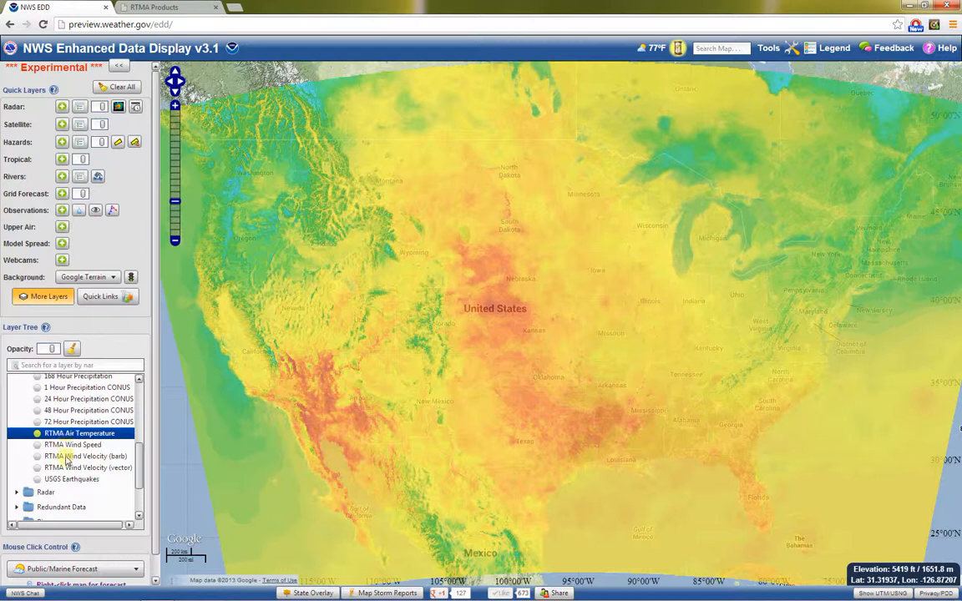
pyautogui.click(67, 457)
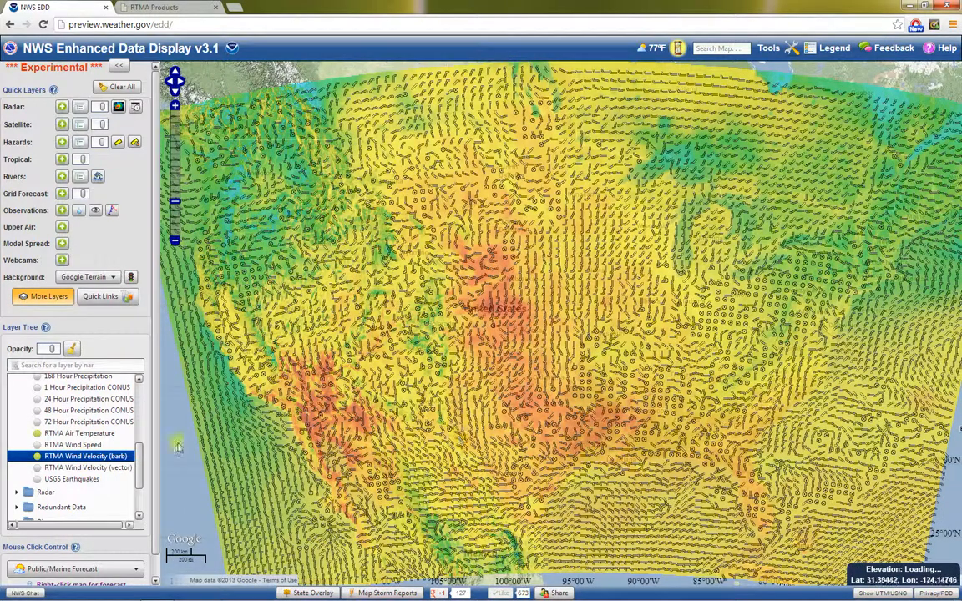
pyautogui.click(86, 458)
pyautogui.click(86, 435)
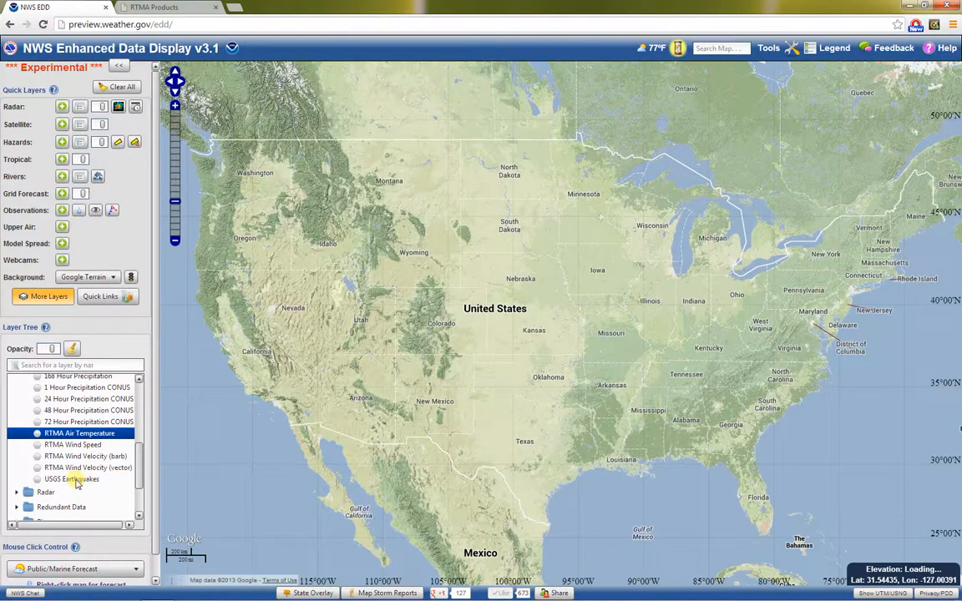
# Step: Show the USGS Earthquakes layer and read the details of the quakes in southern Missouri and eastern Texas
pyautogui.click(74, 480)
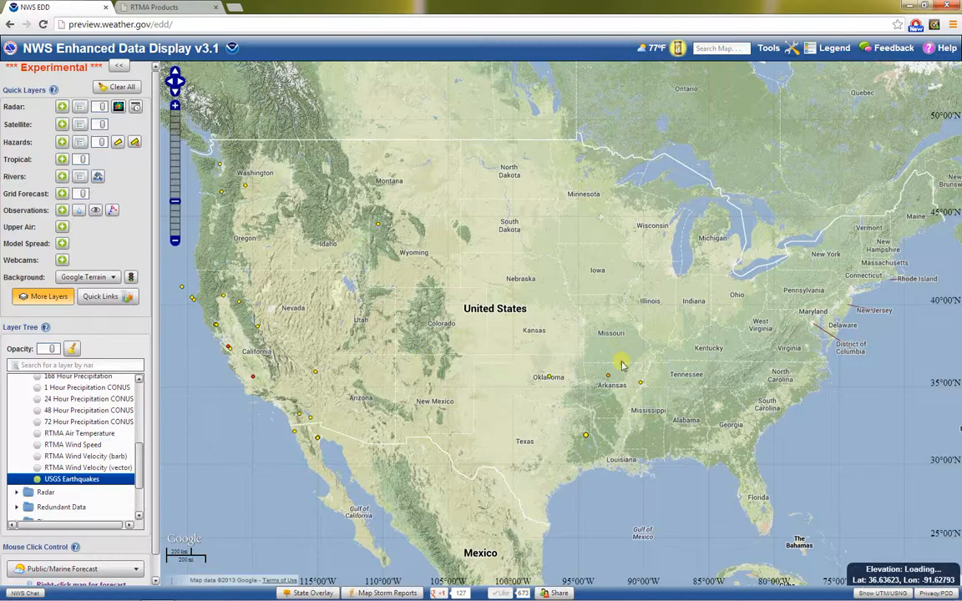
pyautogui.moveTo(622, 366)
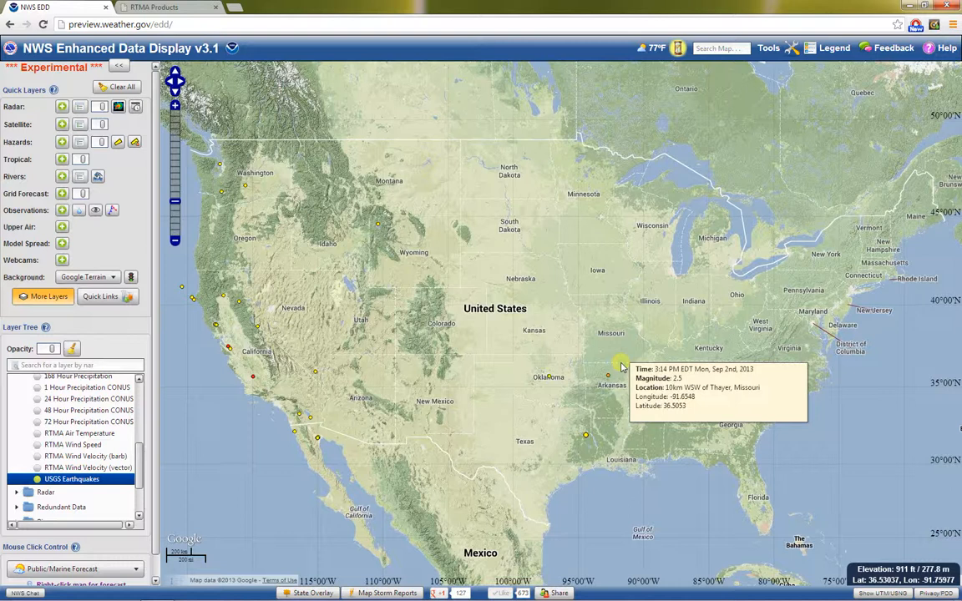
pyautogui.moveTo(586, 436)
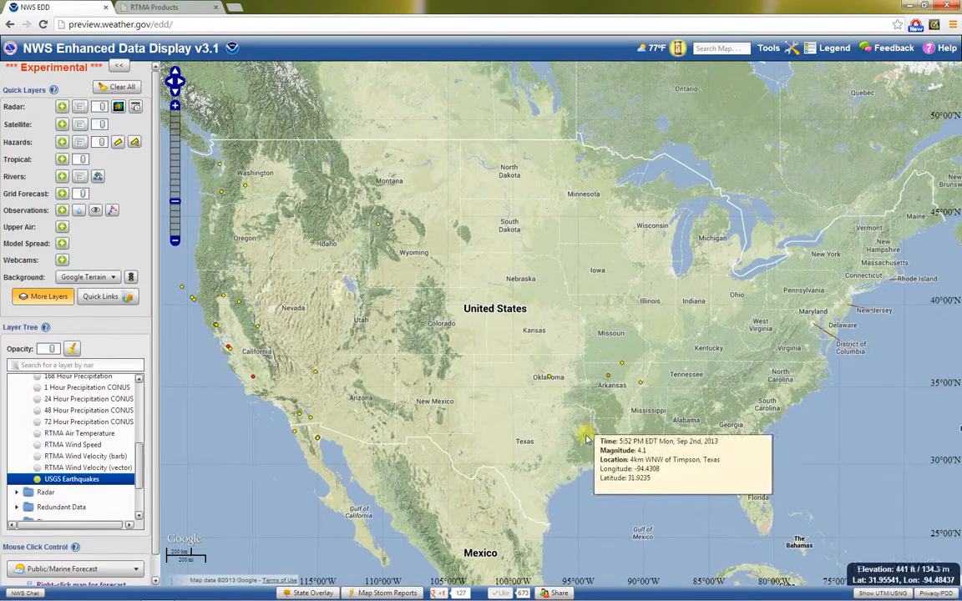